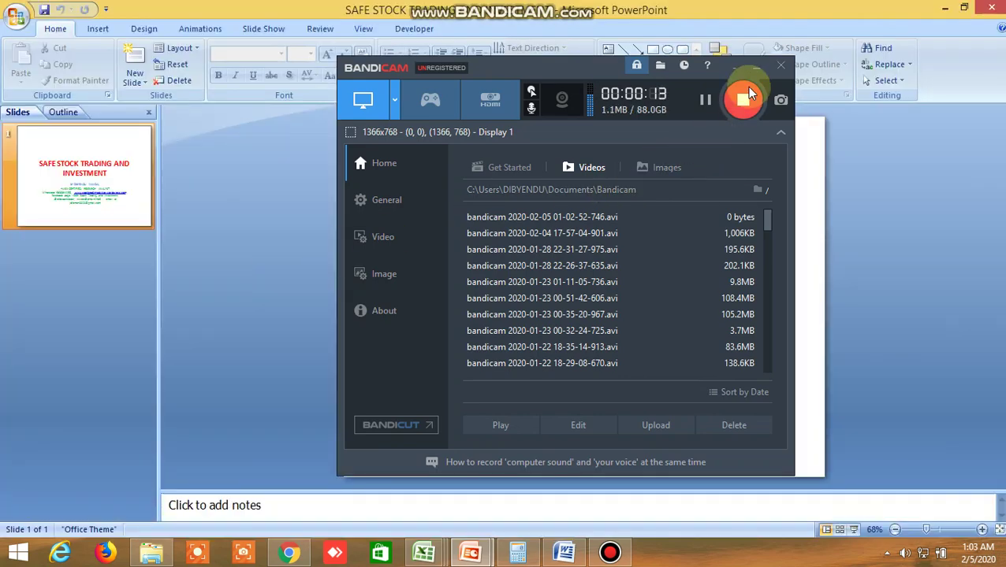
Step: Bring the SAFE STOCK TRADING AND INVESTMENT title slide presentation to the front
left_click(780, 63)
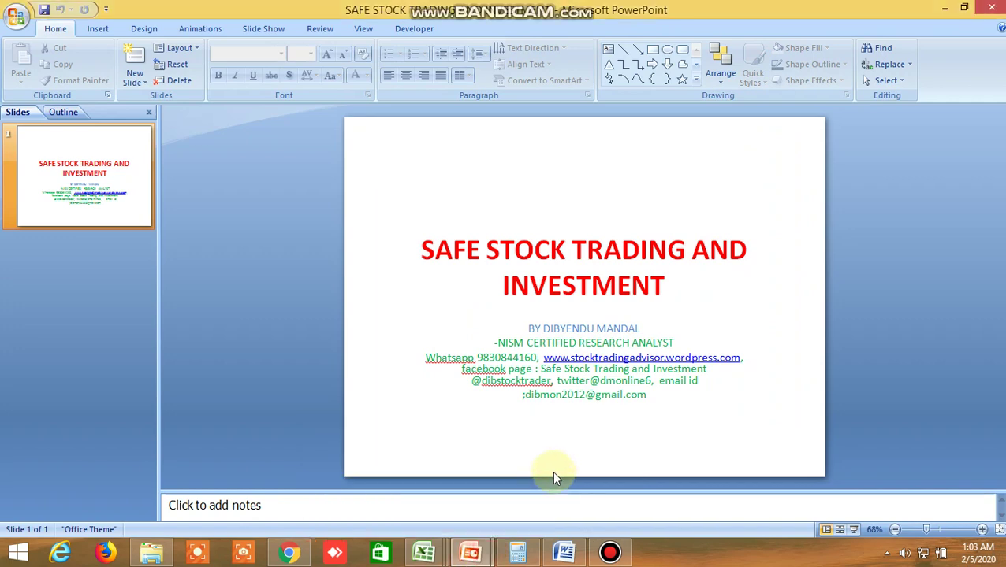
mouse_move(469, 552)
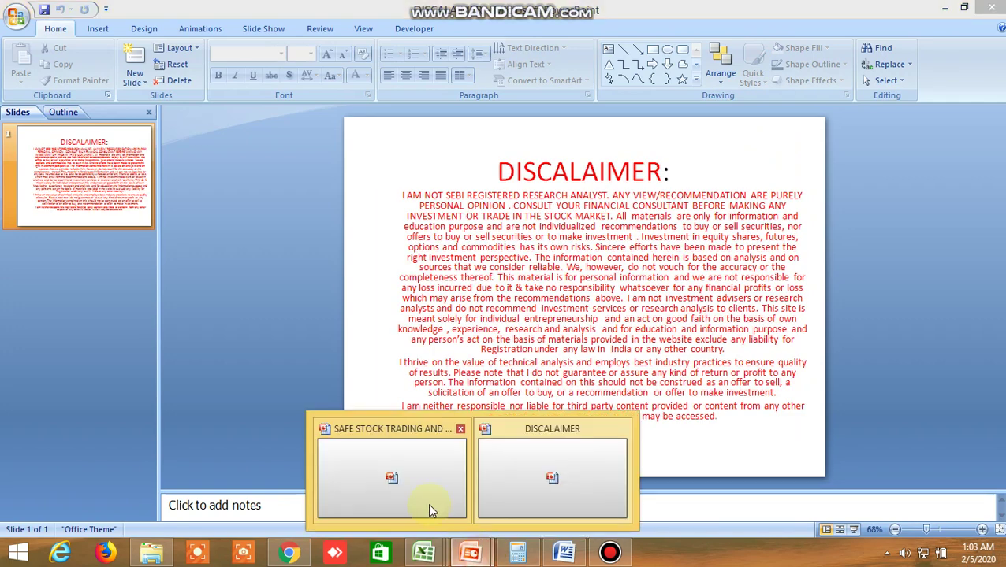
left_click(413, 495)
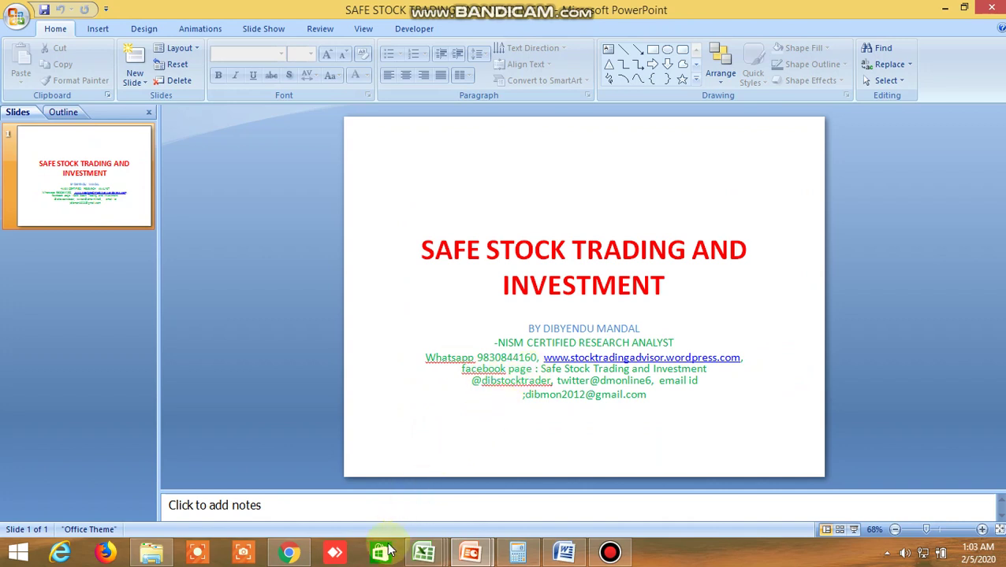
Step: Switch to Excel and bring the BUY LEVEL AND SELL LEVEL CUM SCREENER workbook to the front
mouse_move(426, 552)
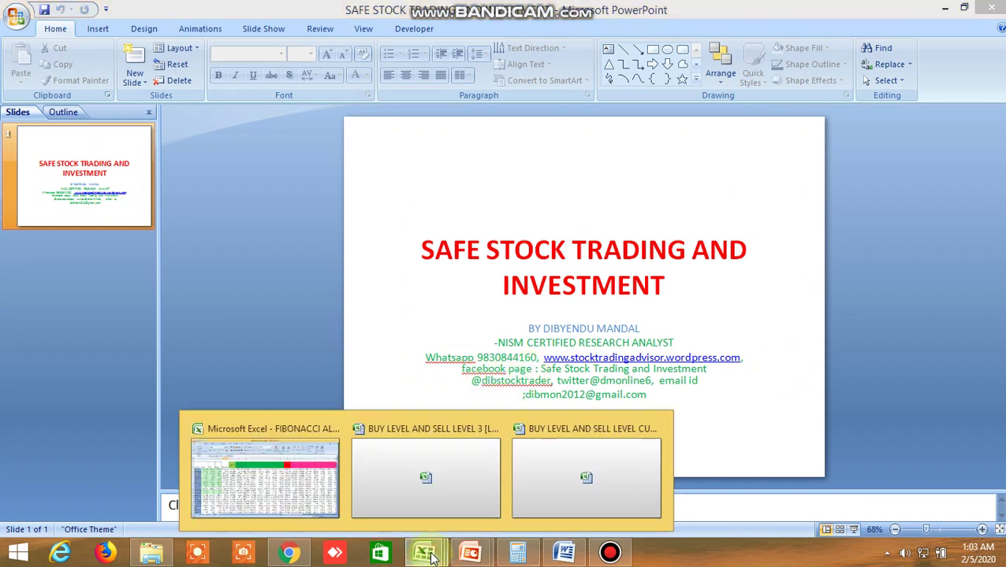
left_click(435, 489)
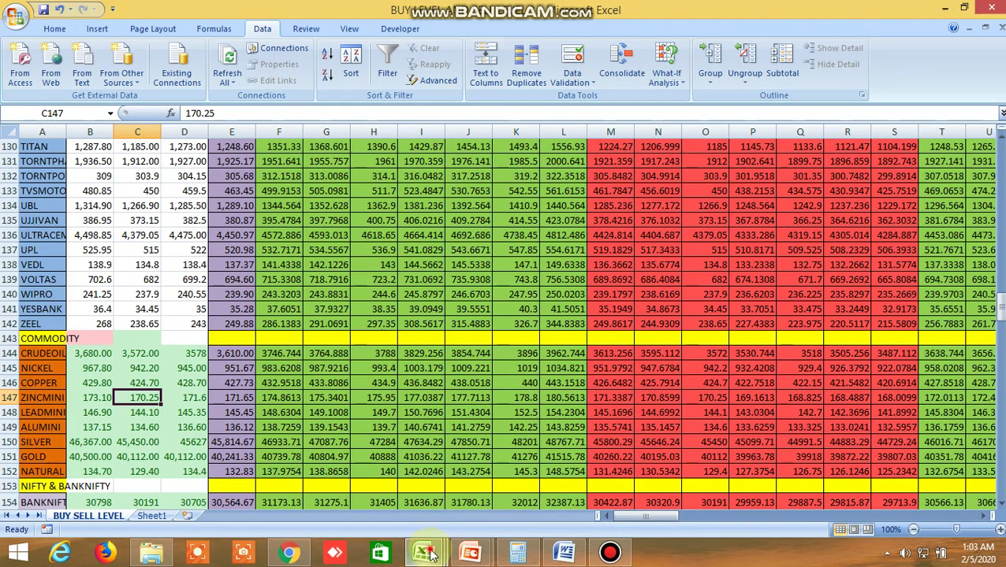
mouse_move(431, 554)
left_click(584, 477)
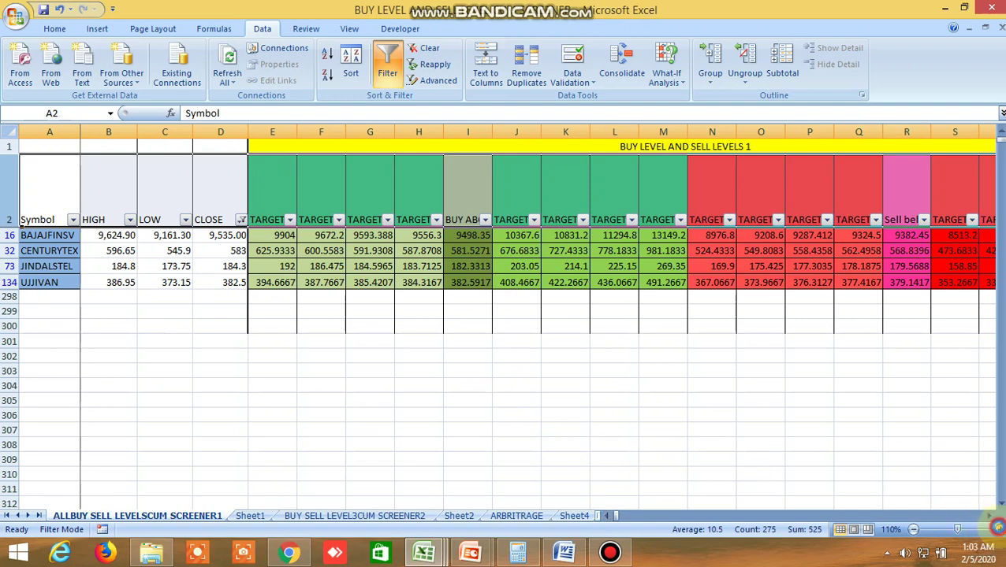
Step: Enlarge the worksheet display to 200% zoom
left_click(999, 531)
left_click(998, 531)
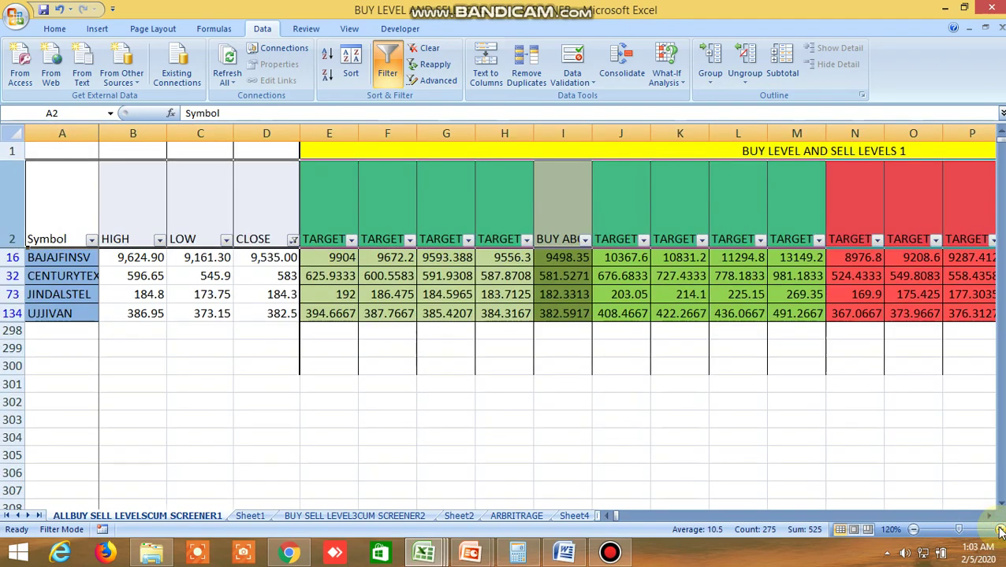
left_click(998, 530)
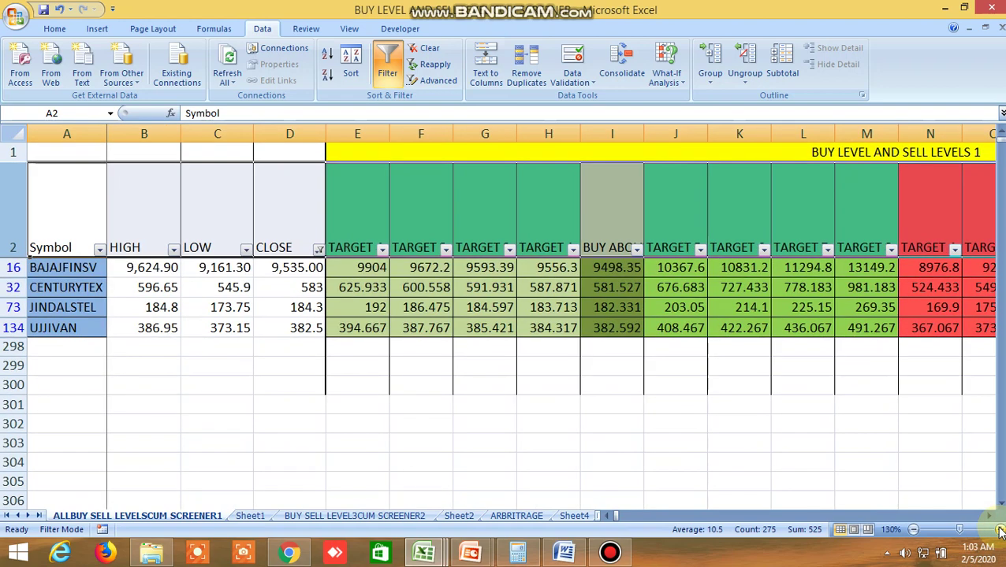
left_click(998, 530)
left_click(998, 531)
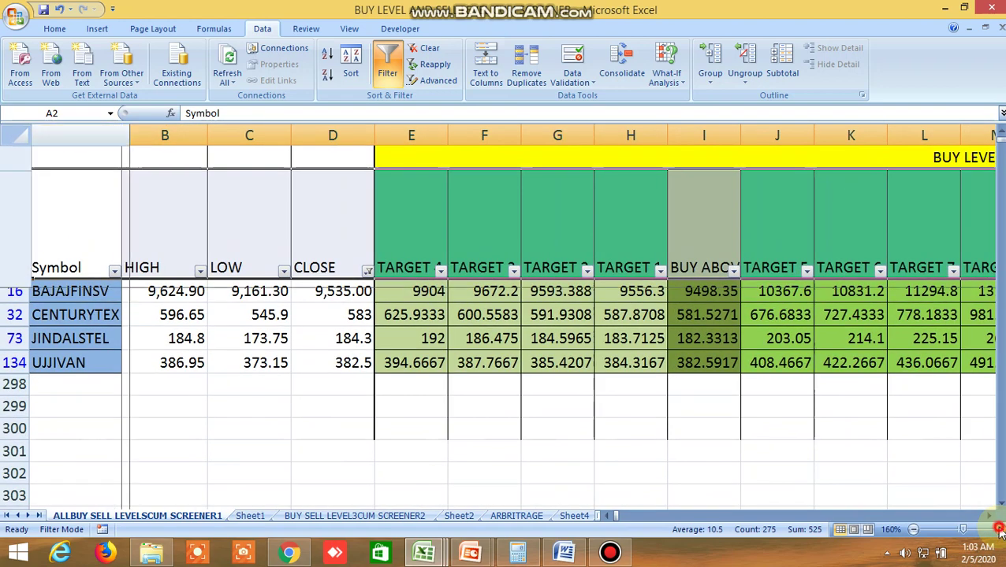
left_click(998, 531)
left_click(998, 531)
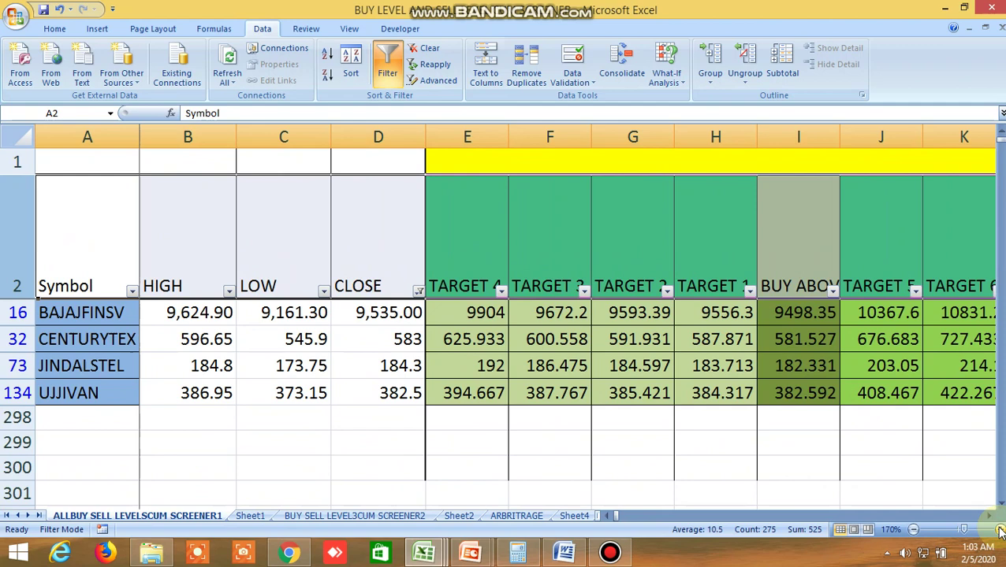
left_click(999, 530)
left_click(998, 531)
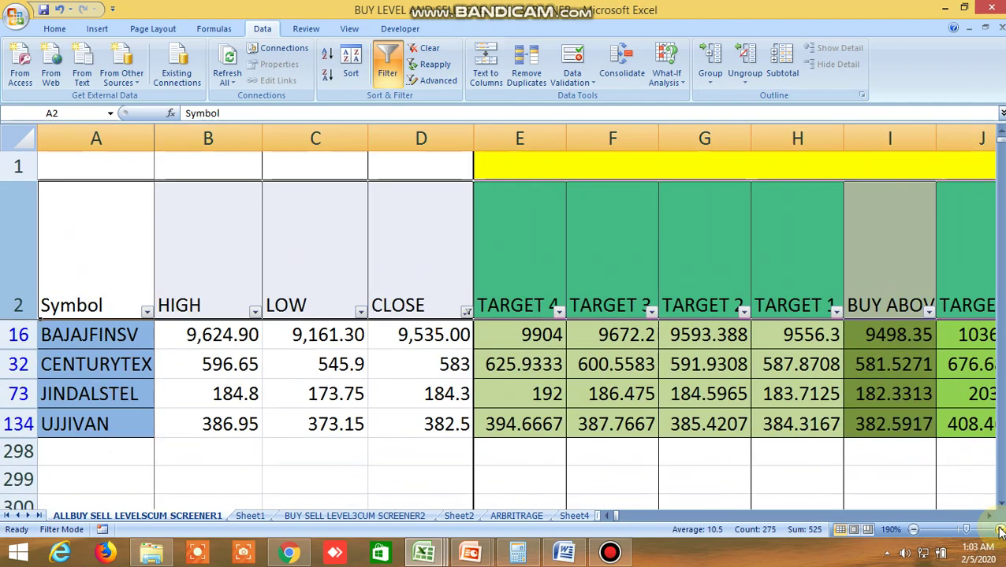
left_click(998, 530)
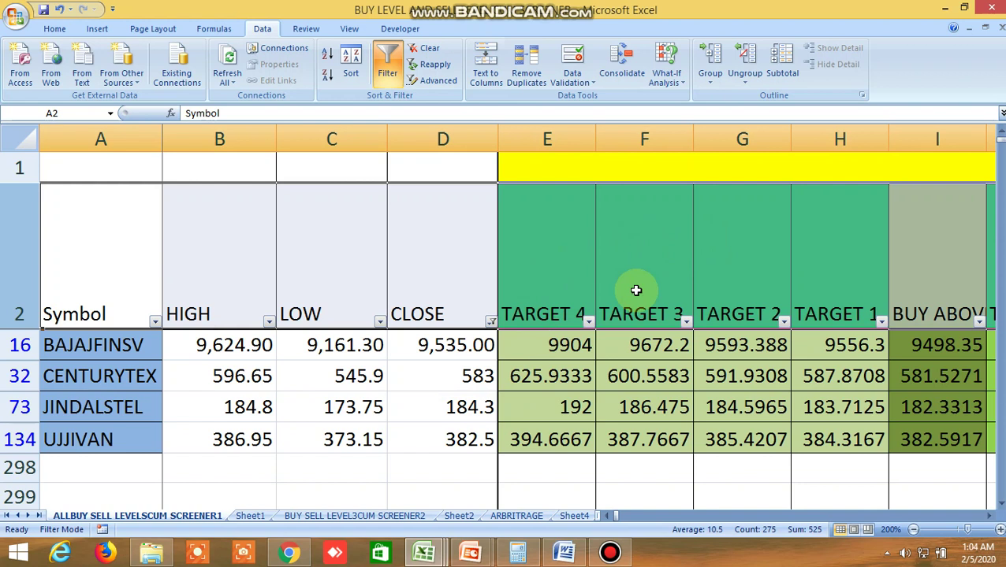
Step: Examine the buy-side columns of BUY LEVEL AND SELL LEVELS 1, including BUY ABOVE and its surrounding targets
left_click(792, 170)
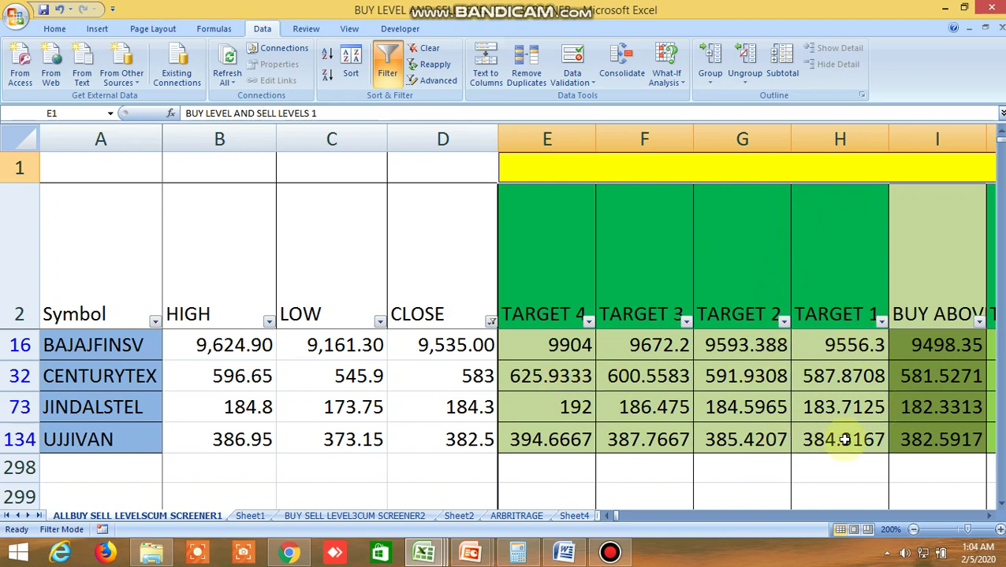
left_click(990, 517)
left_click(989, 517)
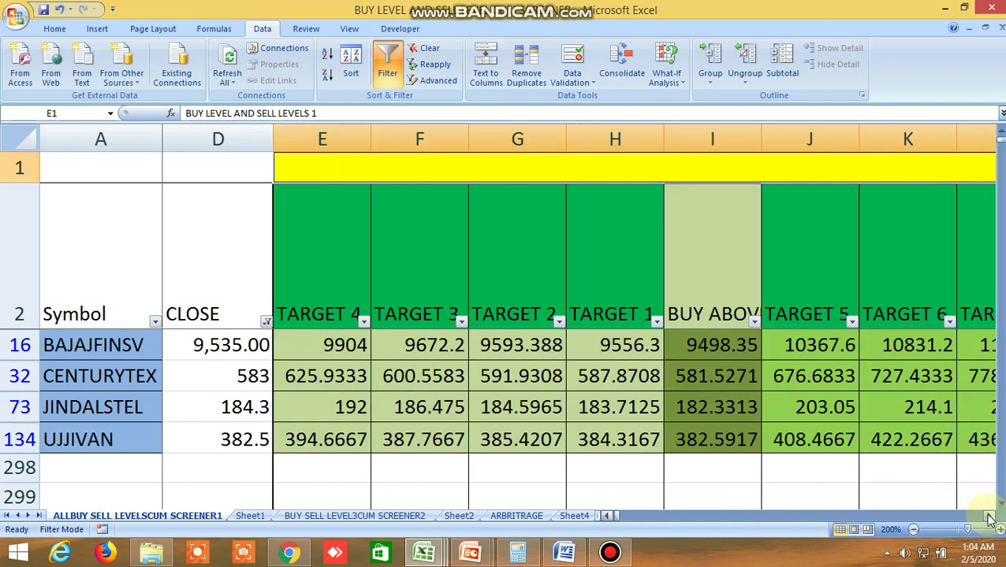
left_click(990, 518)
double_click(611, 257)
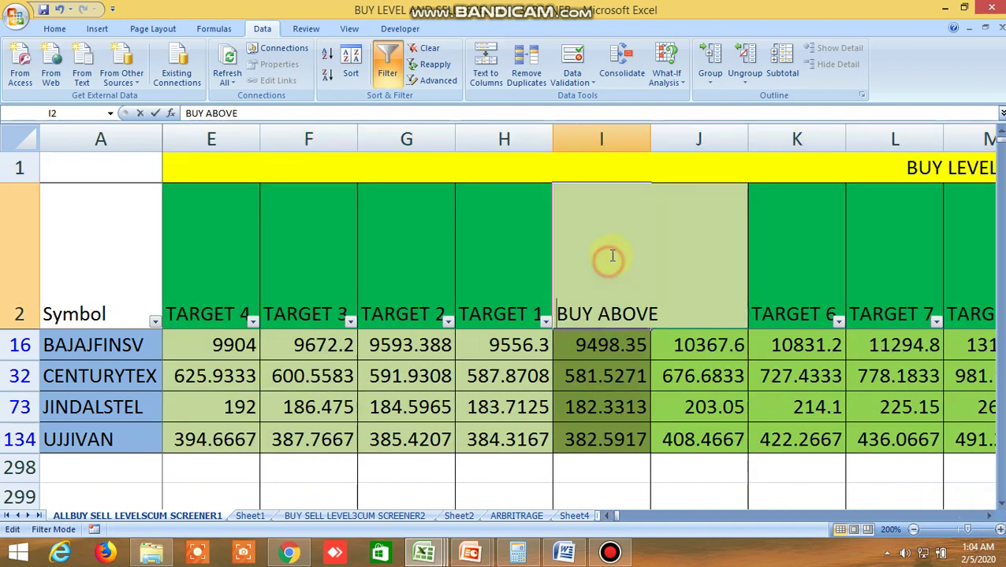
left_click(593, 262)
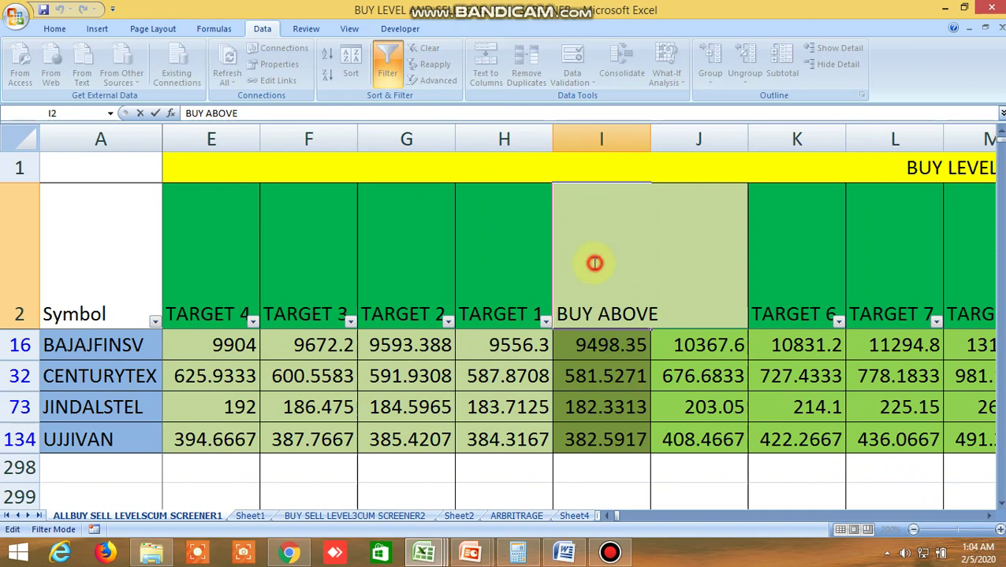
left_click(620, 473)
left_click(526, 286)
left_click(231, 272)
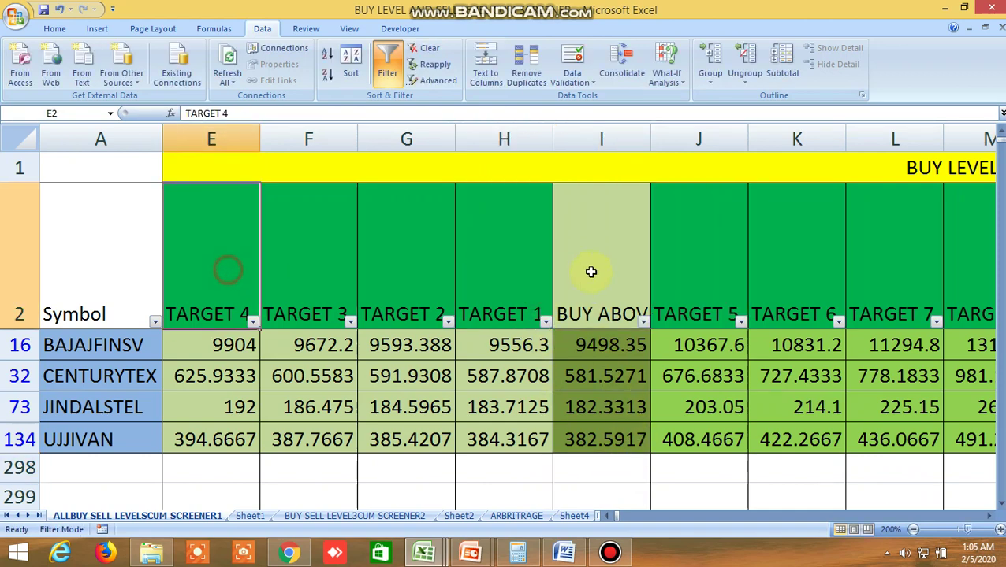
left_click(681, 262)
Step: Examine the red sell-side columns of BUY LEVEL AND SELL LEVELS 1 through Target 8, including Sell below
left_click(989, 517)
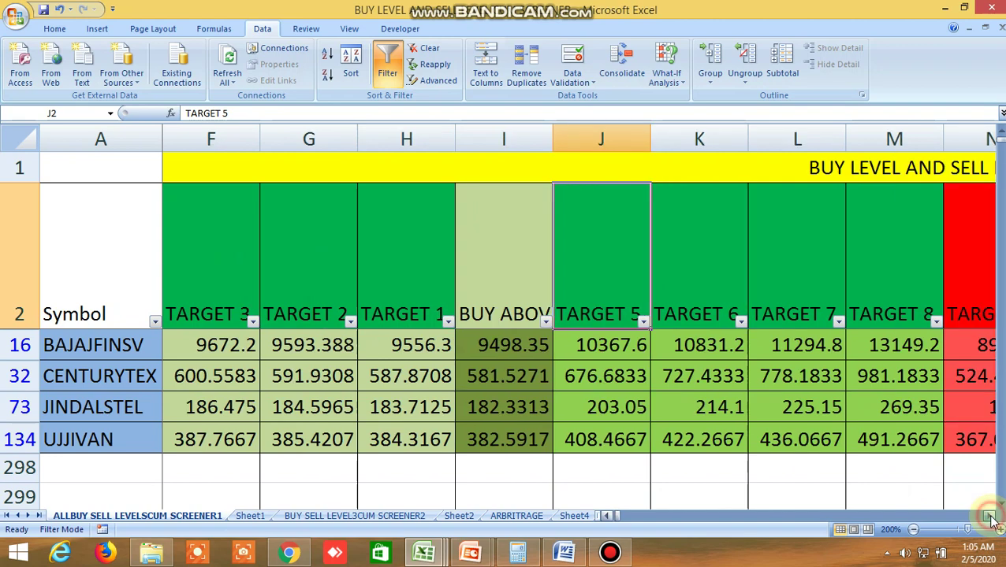
left_click(990, 517)
left_click(989, 516)
left_click(990, 517)
left_click(990, 517)
left_click(990, 517)
left_click(989, 517)
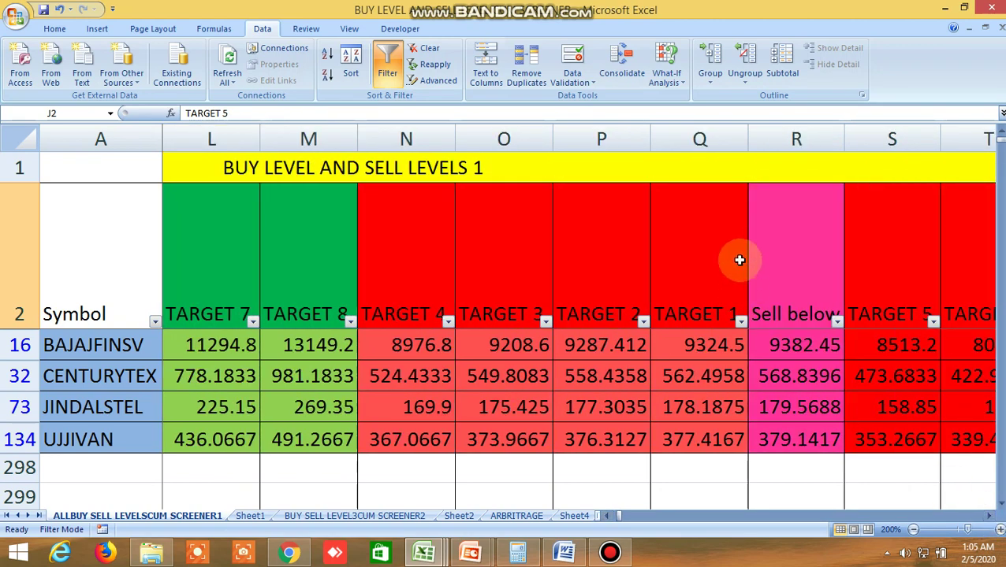
left_click(887, 268)
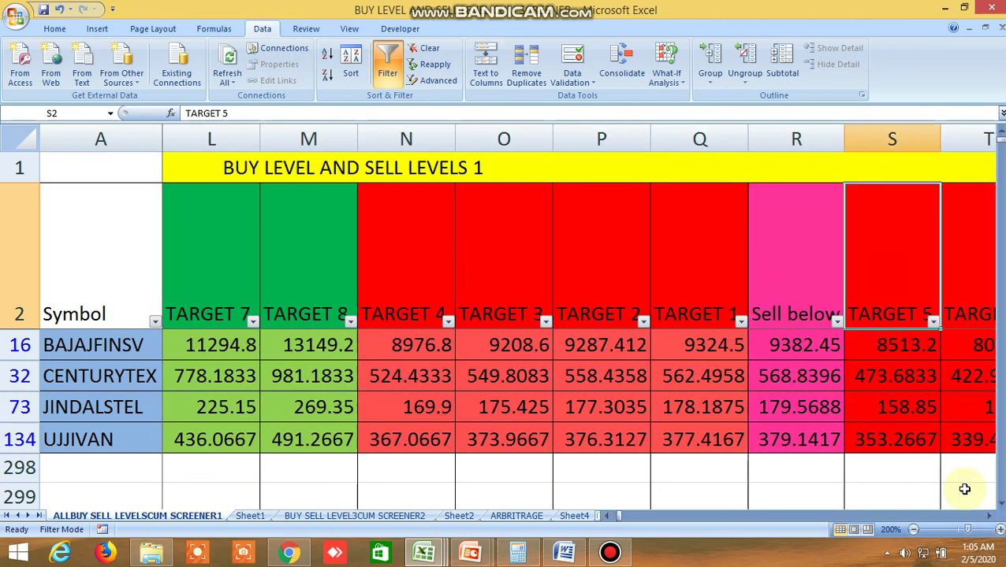
left_click(989, 517)
left_click(990, 517)
left_click(989, 517)
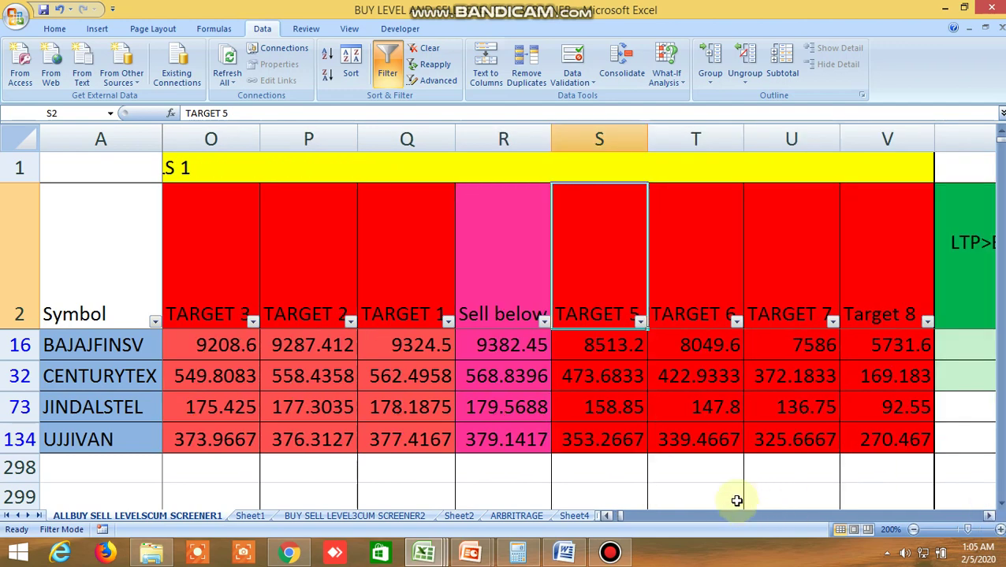
left_click_drag(621, 516, 599, 518)
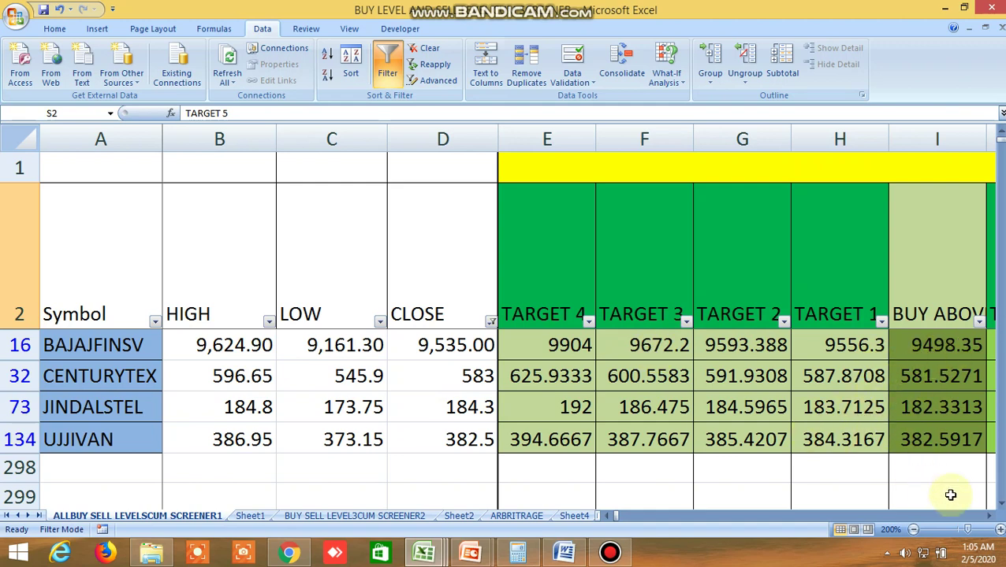
Step: Examine the BUY LEVEL AND SELL LEVELS 2 and 3 sections and the TIRONE LEVEL columns for the filtered symbols
left_click(991, 517)
left_click(992, 516)
left_click(992, 516)
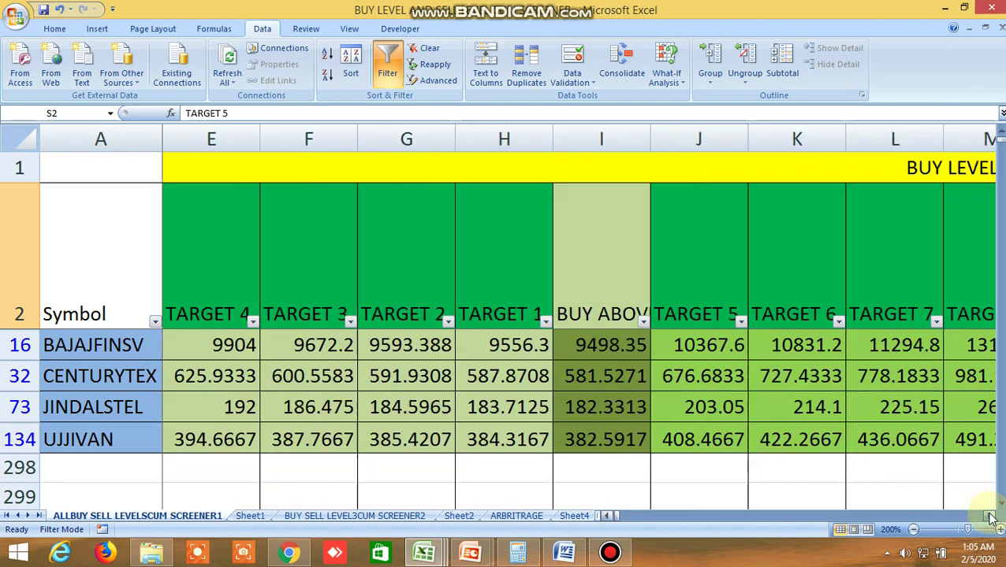
left_click_drag(991, 517, 991, 516)
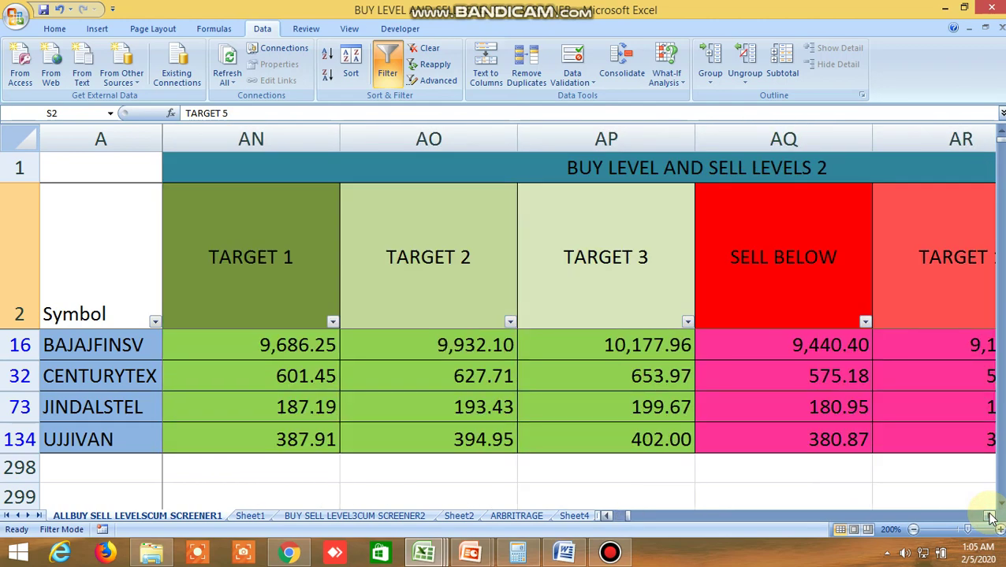
left_click(607, 517)
left_click_drag(991, 516, 992, 518)
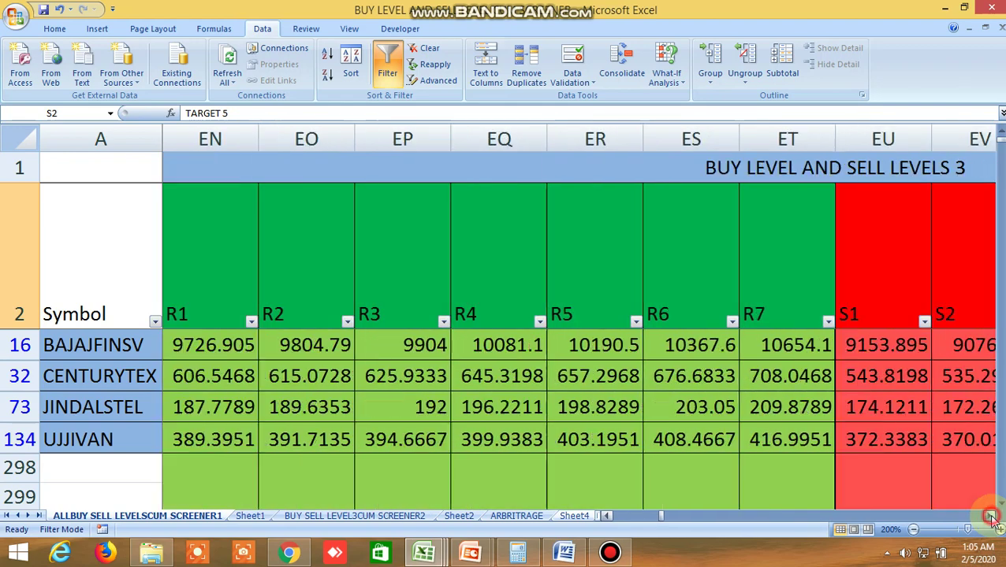
left_click(217, 260)
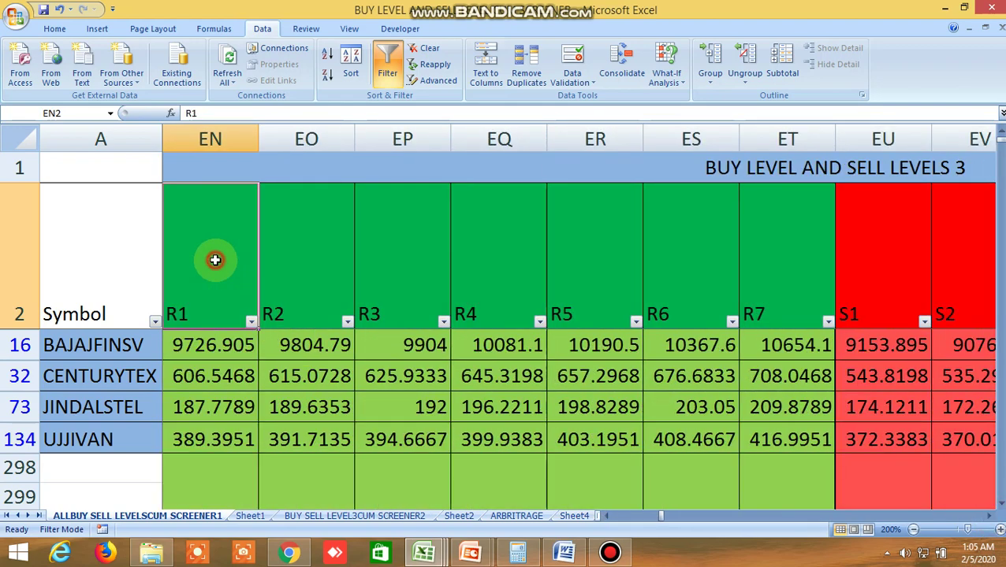
left_click(861, 273)
left_click_drag(990, 518, 993, 522)
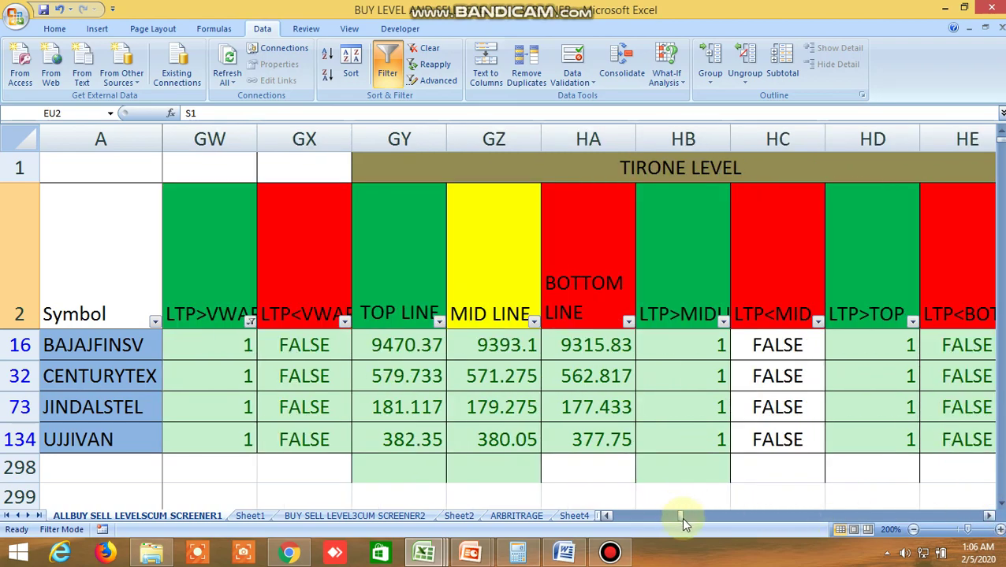
Step: Remove the filter from the symbol table and go to the BANKNIFTY and NIFTY rows
left_click_drag(682, 523, 613, 523)
left_click(387, 65)
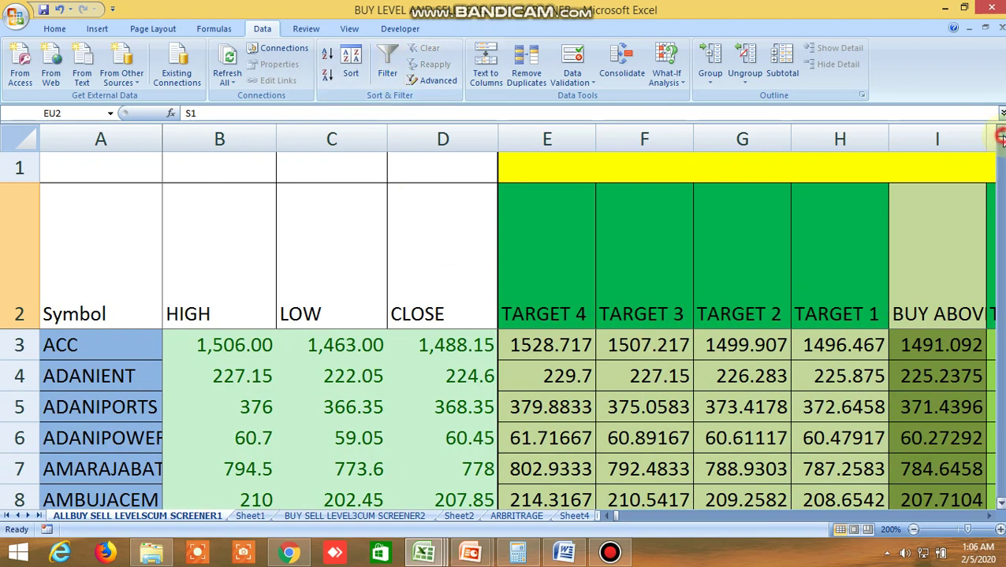
left_click_drag(999, 138, 1000, 155)
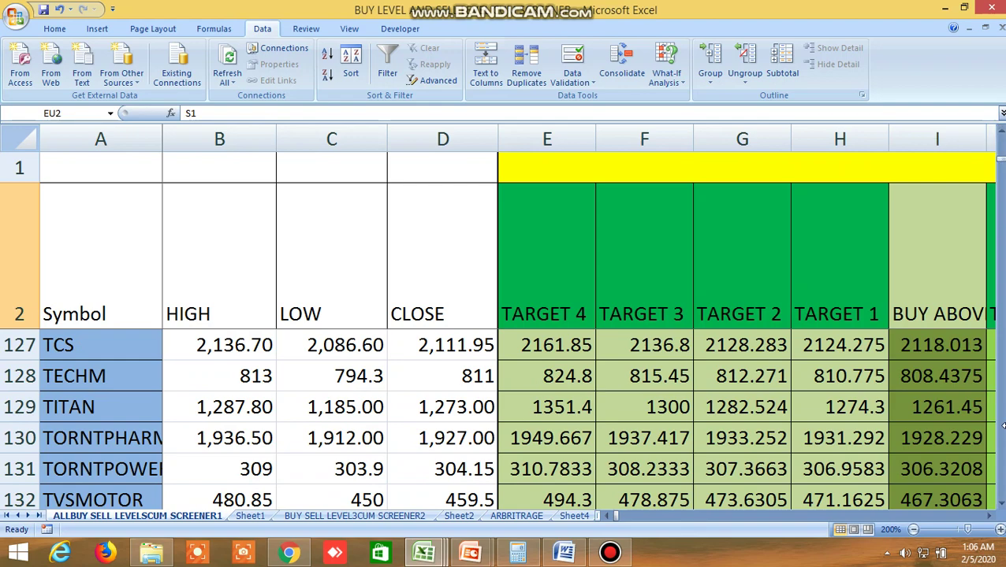
left_click_drag(1001, 505, 1001, 505)
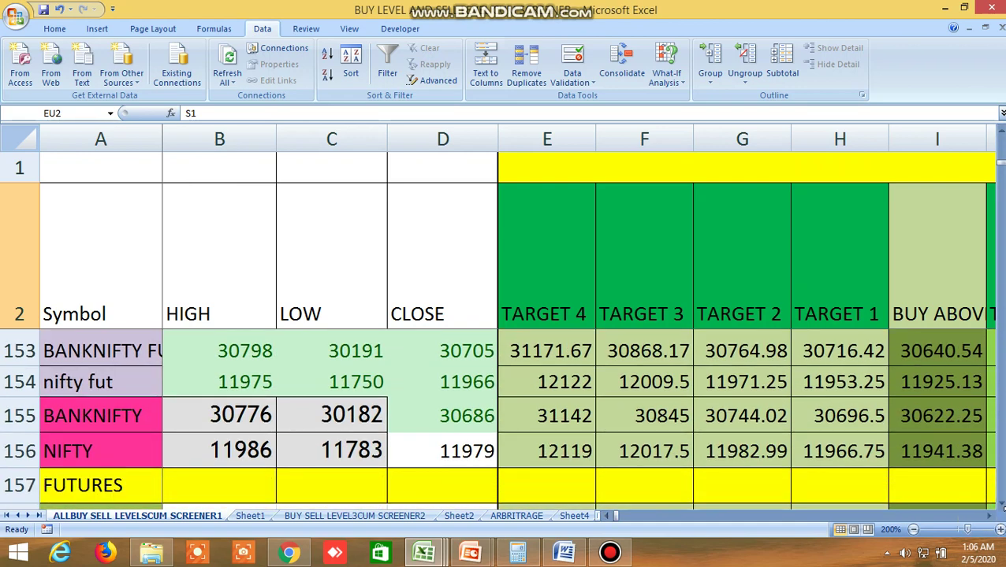
Step: Examine the BUY LEVEL AND SELL LEVELS 1 columns and their LTP condition columns for the BANKNIFTY and NIFTY rows
left_click(990, 518)
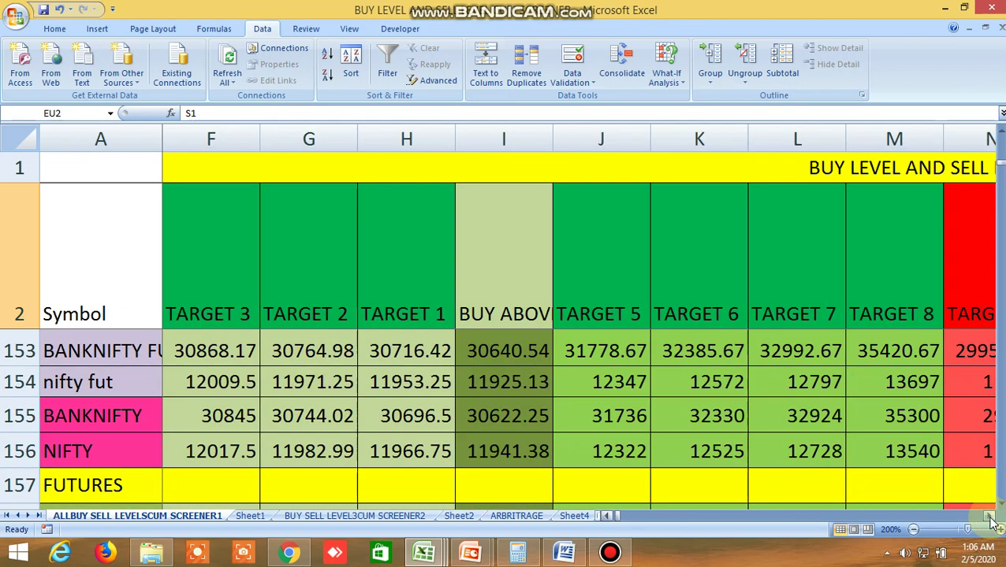
left_click(990, 518)
left_click(990, 517)
left_click(991, 518)
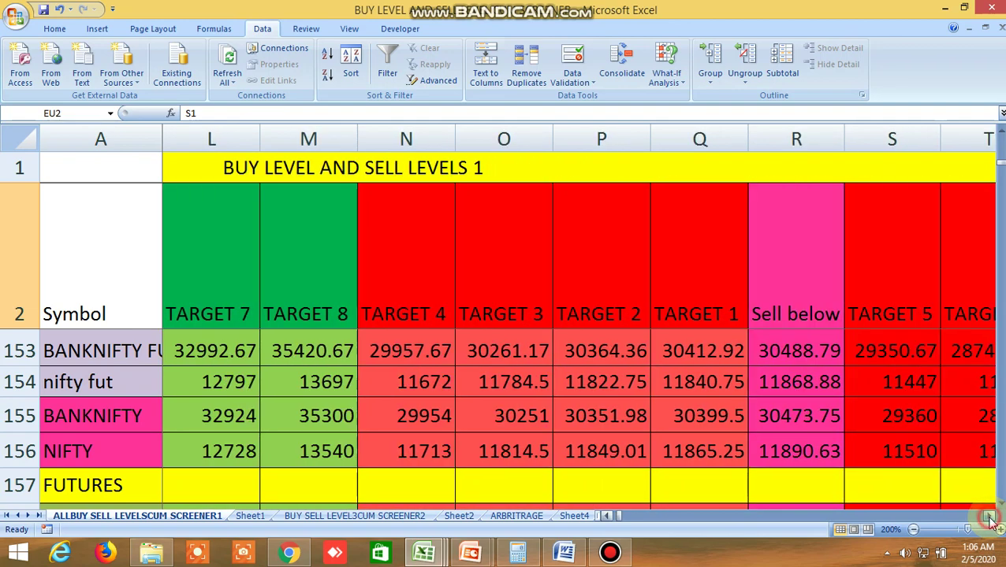
left_click(991, 518)
left_click(991, 518)
left_click(991, 518)
left_click(990, 518)
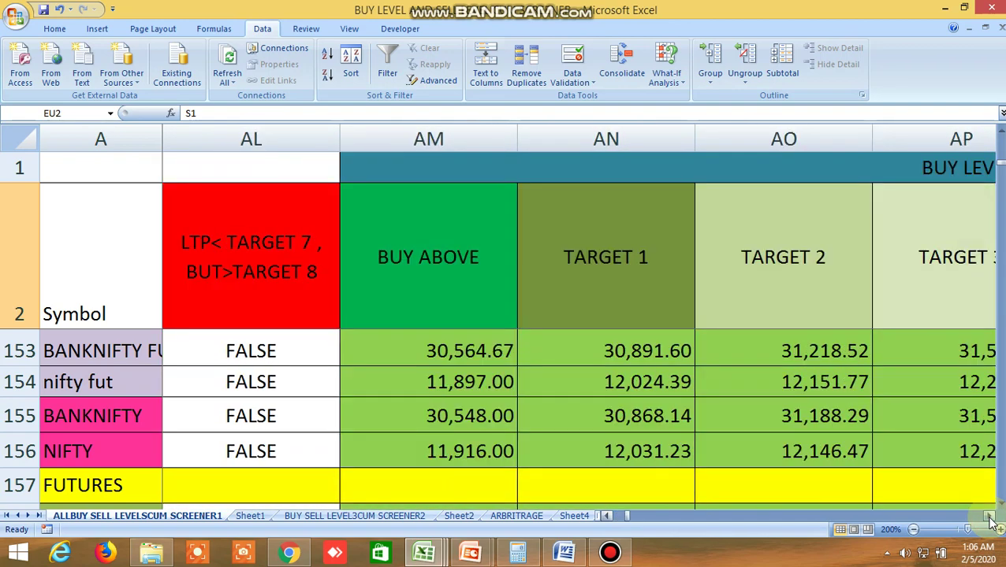
Step: Examine the second buy and sell level section, the numbered daily columns, 3MA and NORMDIST 30 for the BANKNIFTY and NIFTY rows
left_click(990, 517)
left_click(990, 518)
left_click(990, 518)
left_click(990, 518)
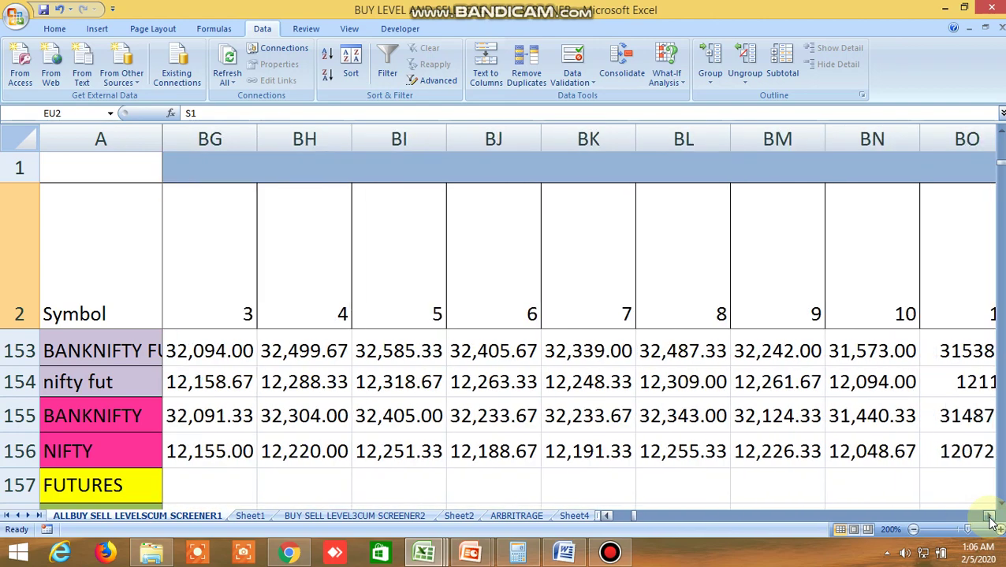
left_click(991, 517)
left_click(991, 518)
left_click(990, 518)
left_click(991, 518)
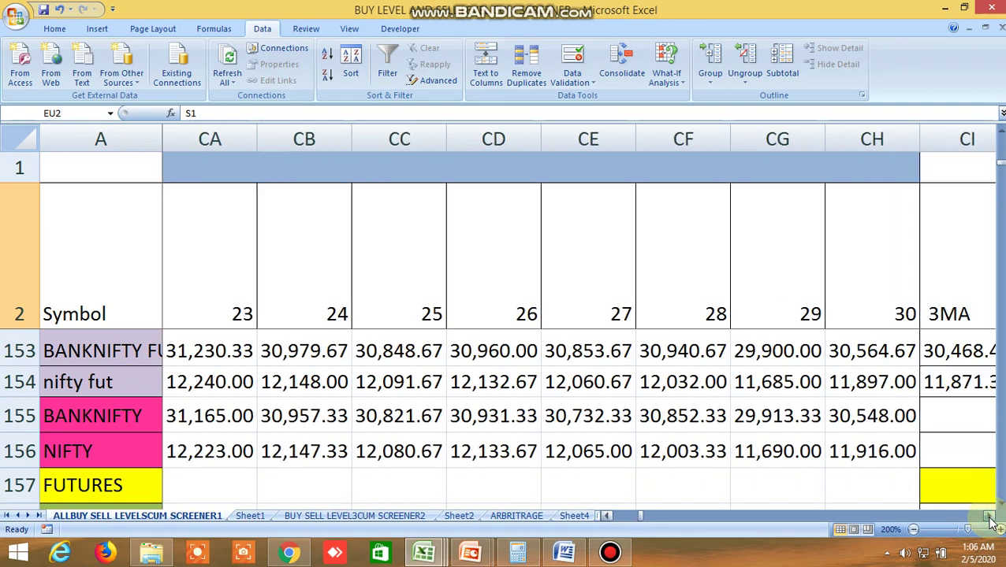
left_click(991, 518)
left_click(990, 518)
left_click(991, 518)
left_click(991, 518)
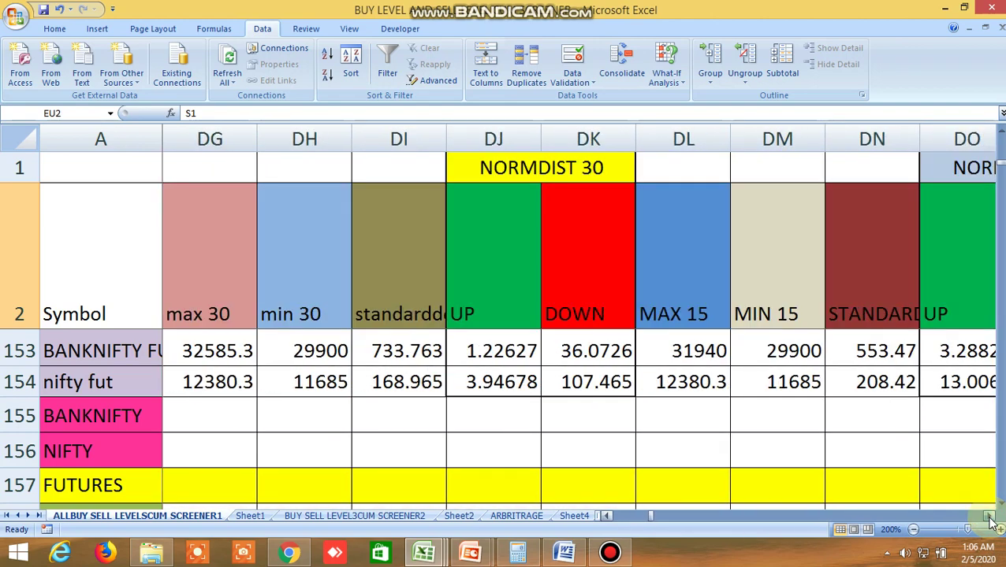
Step: Examine the CROSSOVER columns, the R1 to R7 levels and the pivot point resistance and support columns for the index rows
left_click(991, 518)
left_click(991, 518)
left_click(991, 518)
left_click(991, 518)
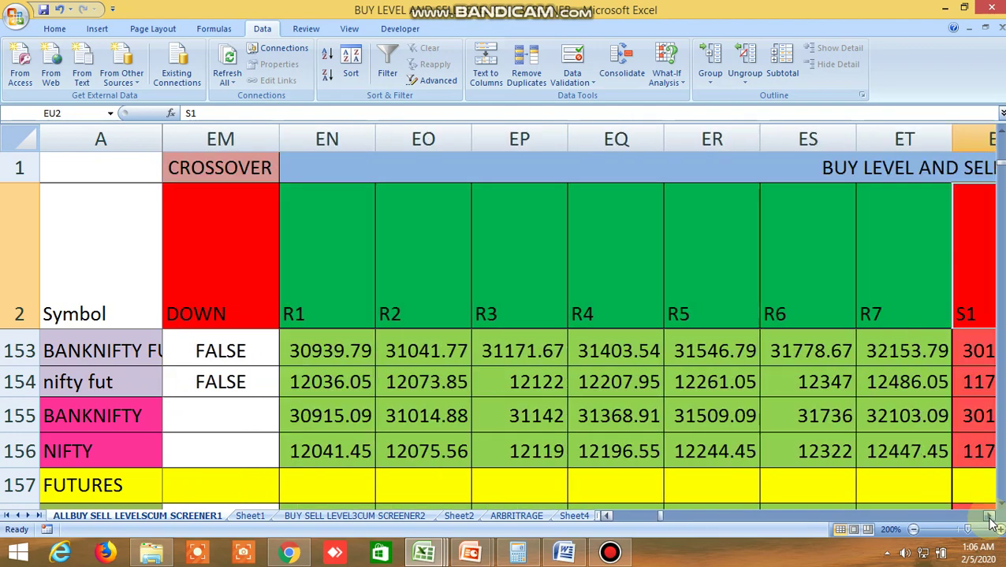
left_click(990, 518)
left_click(990, 518)
left_click(990, 517)
left_click(991, 518)
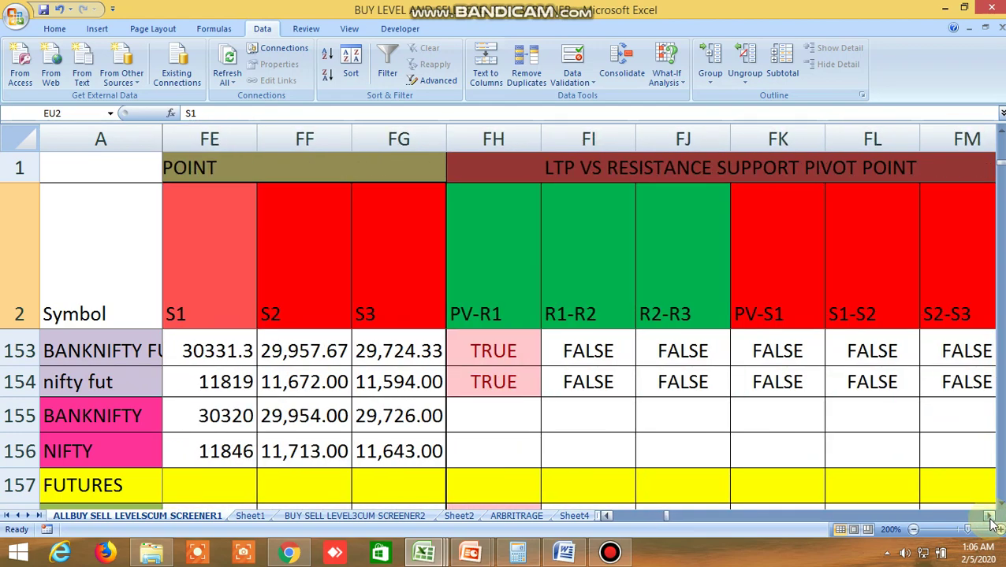
Step: Examine the PRICE CHANNEL, LTP VS PC CHANNEL, VWAP and TIRONE LEVEL columns for the index rows
left_click(990, 517)
left_click(991, 517)
left_click(990, 518)
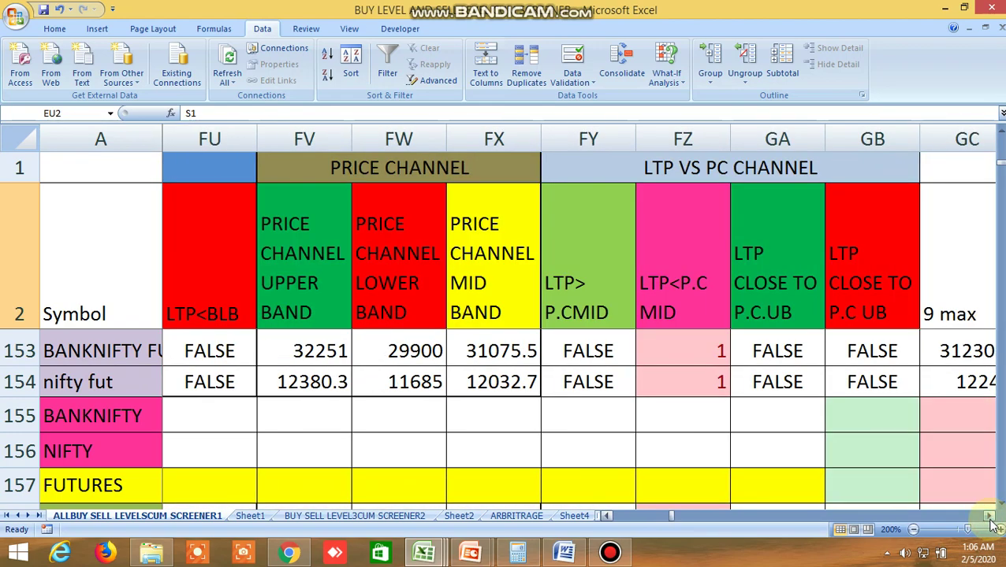
left_click(990, 518)
left_click(991, 518)
left_click(991, 518)
left_click(991, 518)
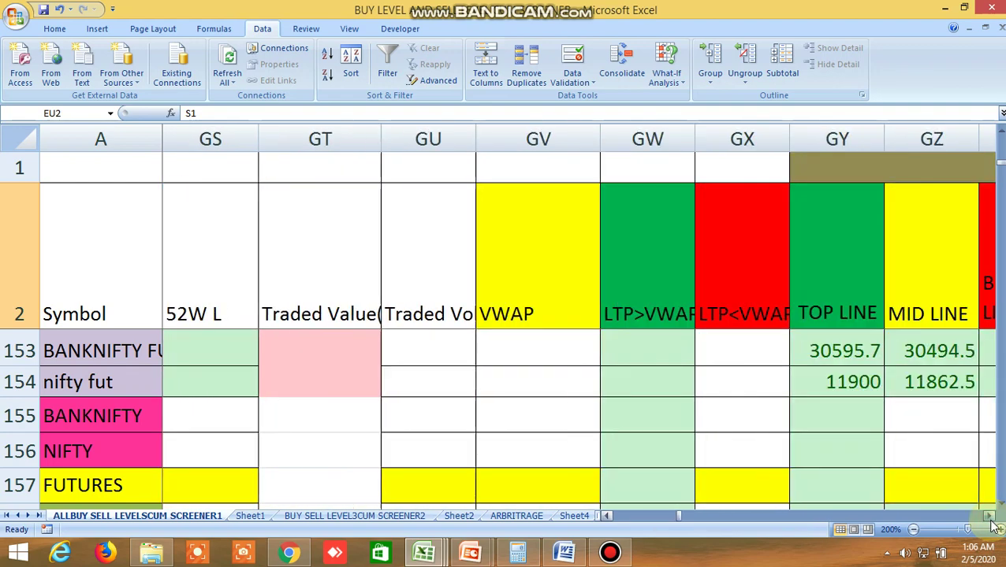
left_click(990, 518)
left_click(991, 518)
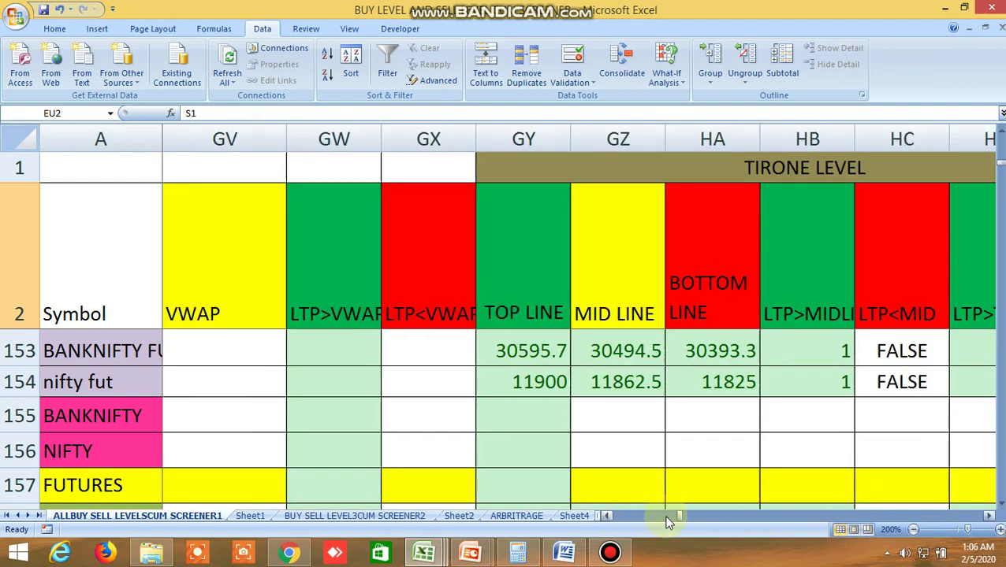
Step: Go to the COMMODITY rows and examine their level columns, starting from CRUDEOIL
left_click_drag(680, 516, 596, 530)
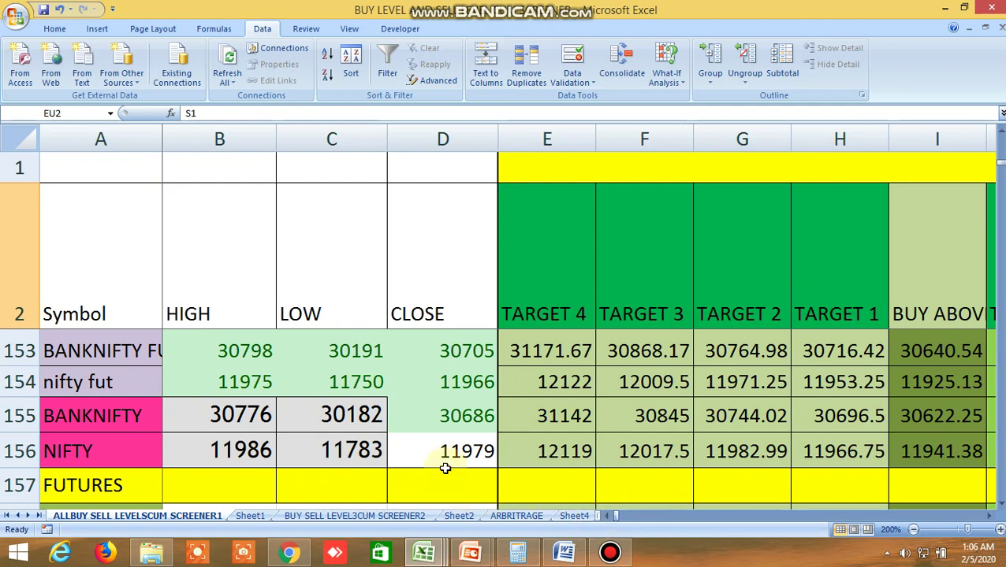
scroll(445, 469, "up", 4)
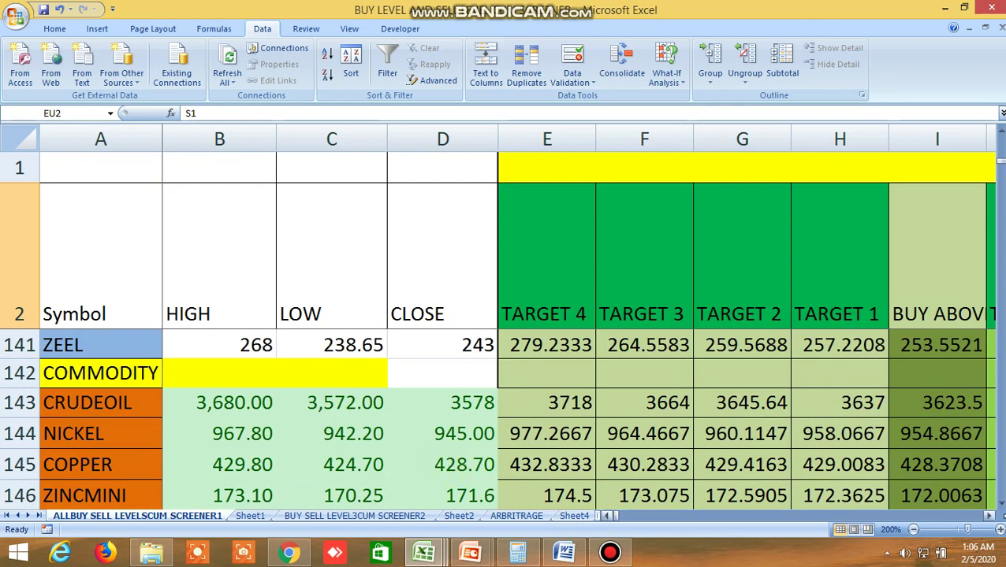
left_click(1000, 505)
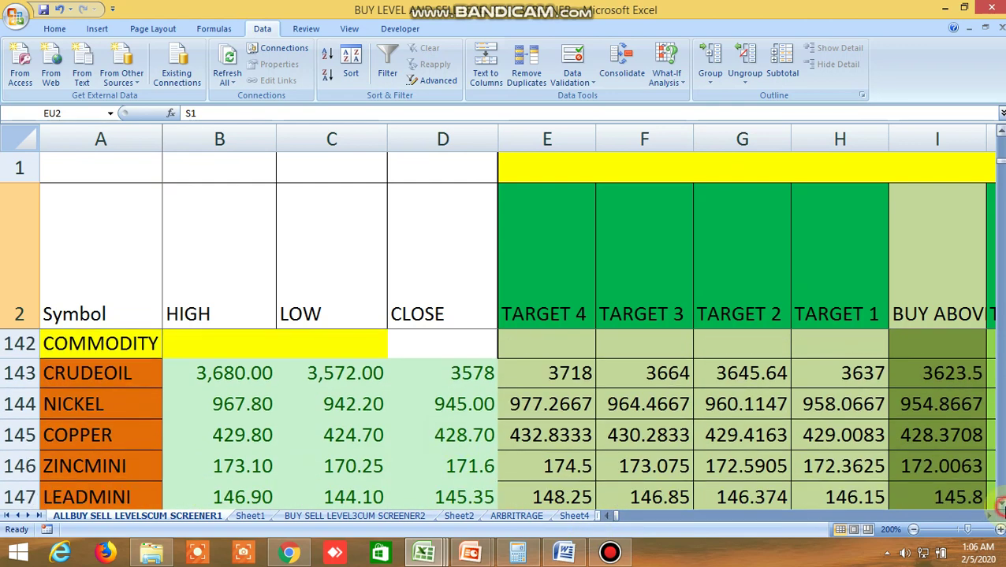
left_click(999, 505)
left_click(999, 505)
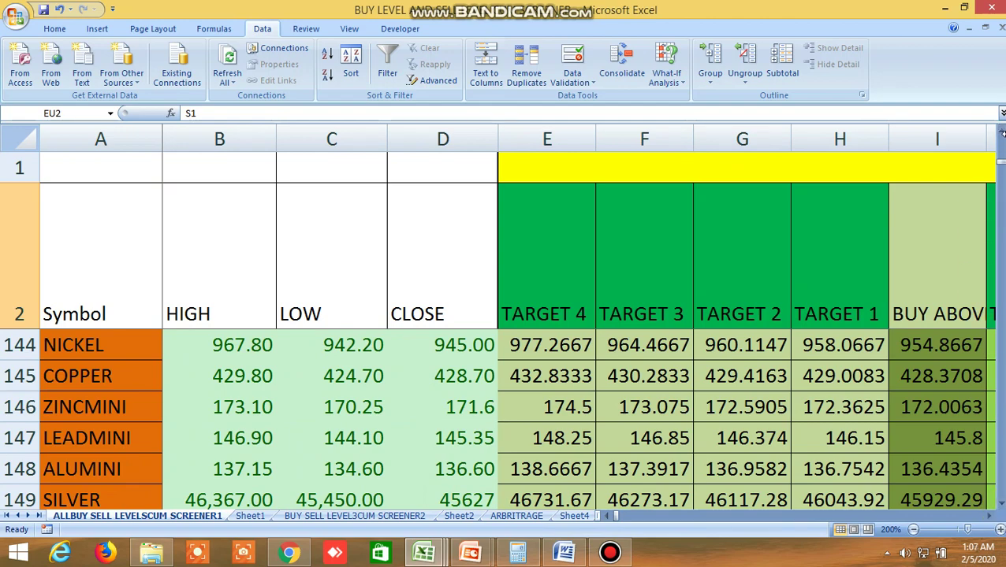
left_click(999, 136)
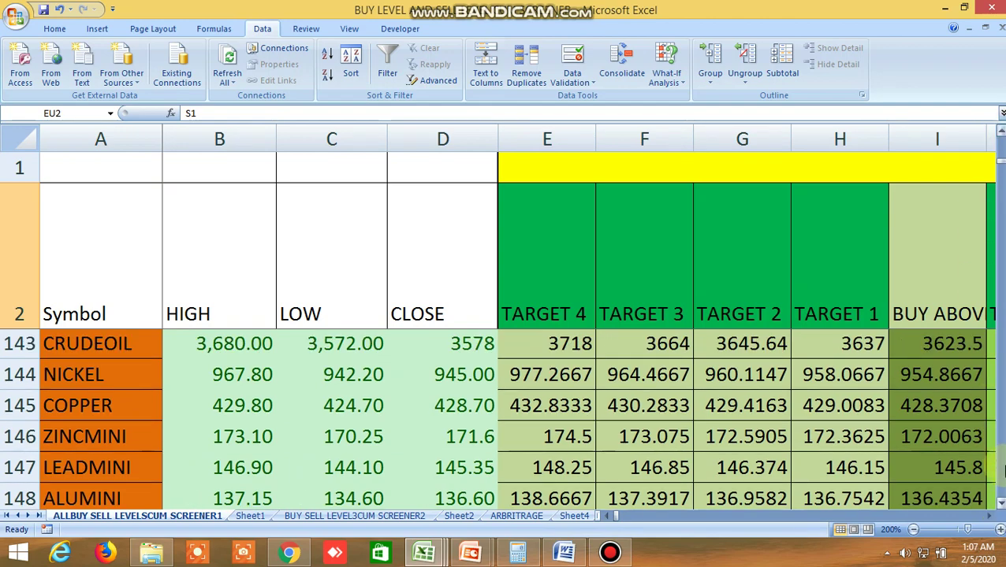
left_click_drag(992, 516, 991, 517)
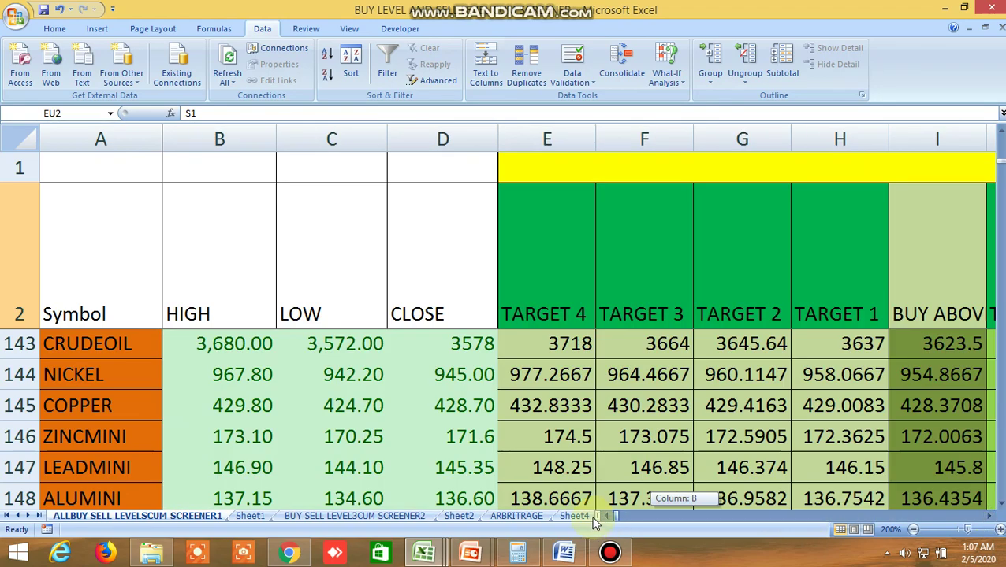
Step: Examine the level and condition columns for the commodity rows from ZINCMINI to NATURAL GAS
left_click_drag(1000, 502, 1001, 501)
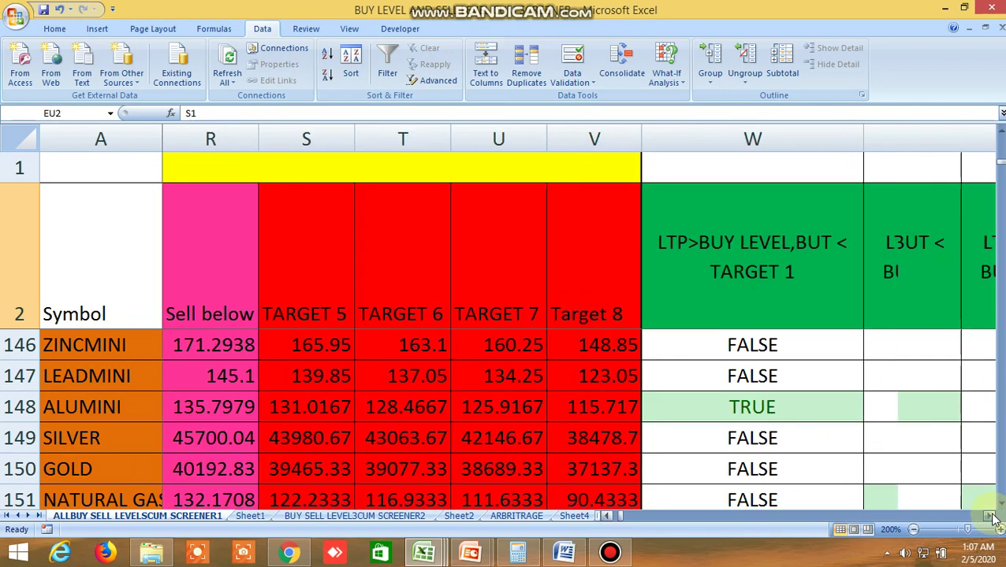
left_click_drag(992, 518, 992, 517)
left_click_drag(674, 519, 616, 520)
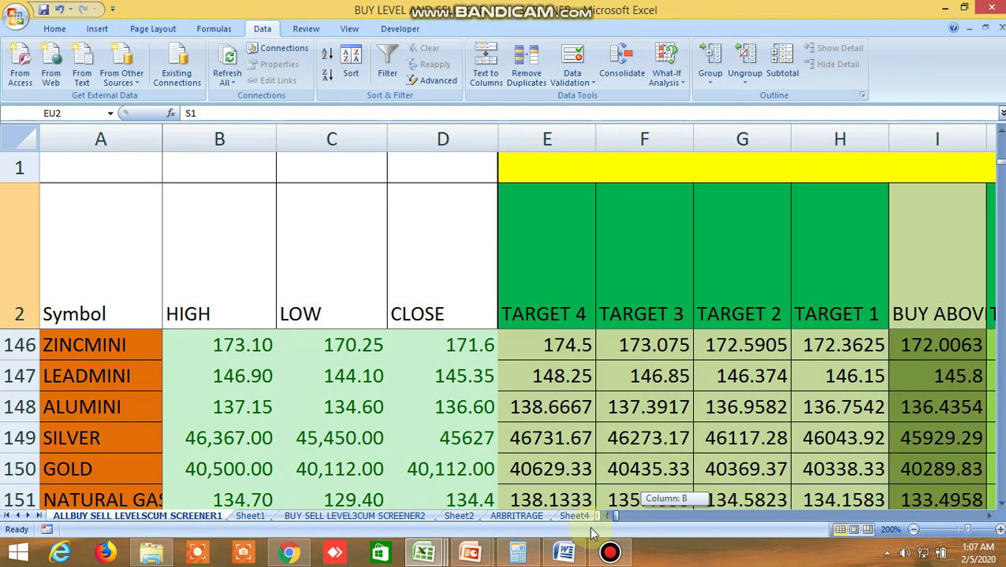
Step: Go to the FUTURES rows starting at ACC and examine their buy and sell level columns
scroll(481, 446, "down", 3)
scroll(484, 446, "down", 1)
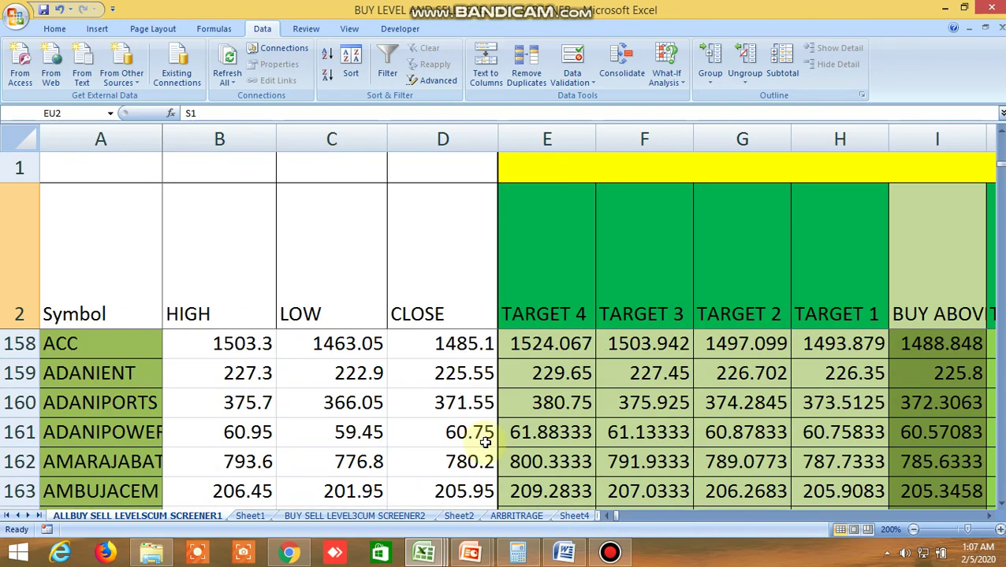
left_click_drag(994, 516, 994, 518)
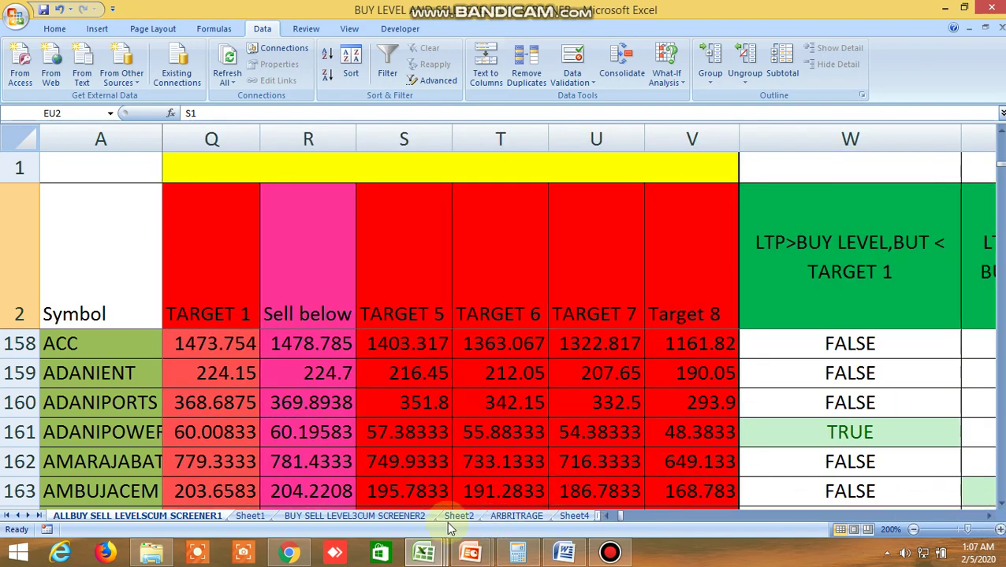
Step: Open the BUY SELL LEVEL3CUM SCREENER2 sheet and go to the 100 MA and 100 EMA columns for the first symbols
left_click(400, 517)
scroll(701, 375, "up", 1)
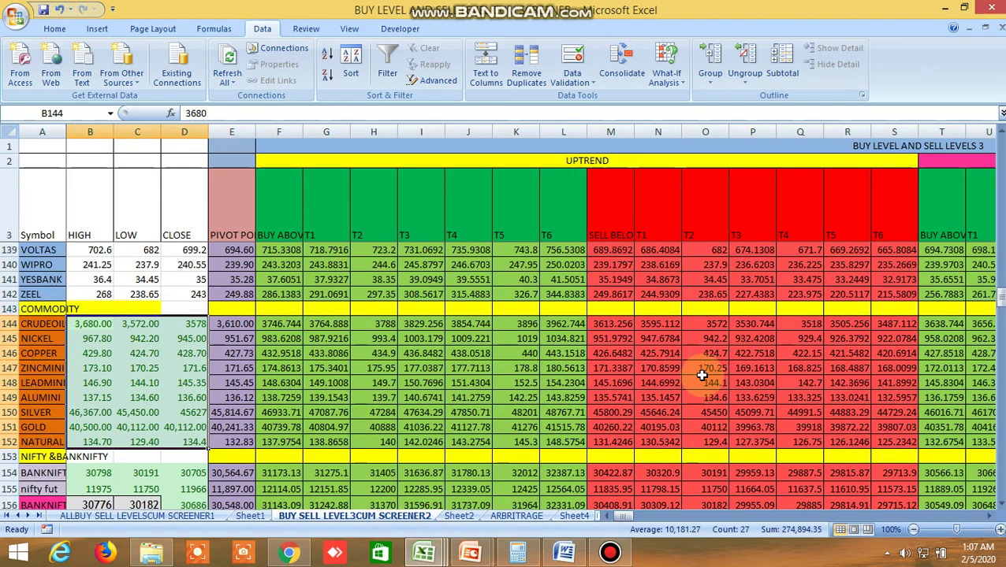
left_click_drag(999, 294, 971, 187)
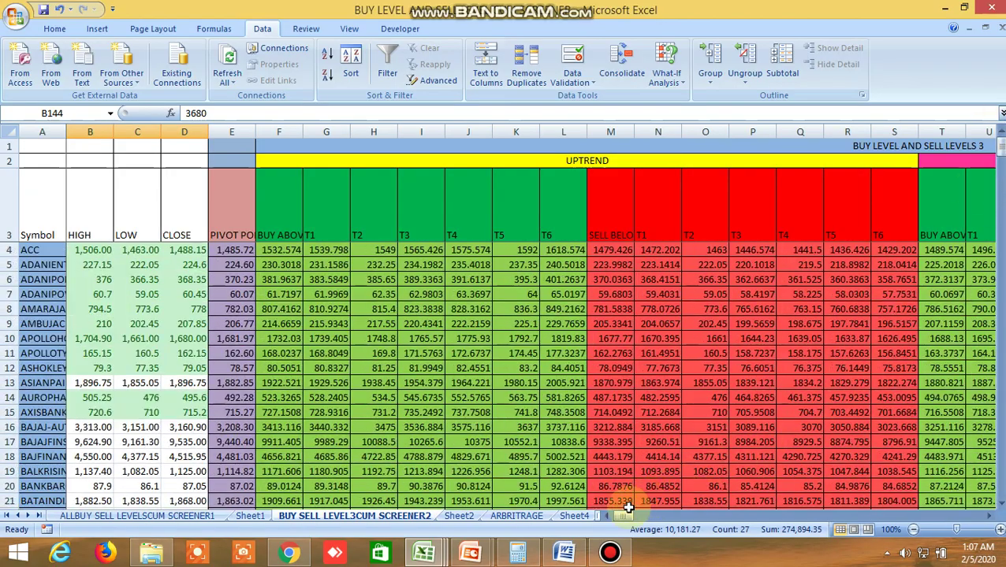
left_click_drag(628, 516, 807, 533)
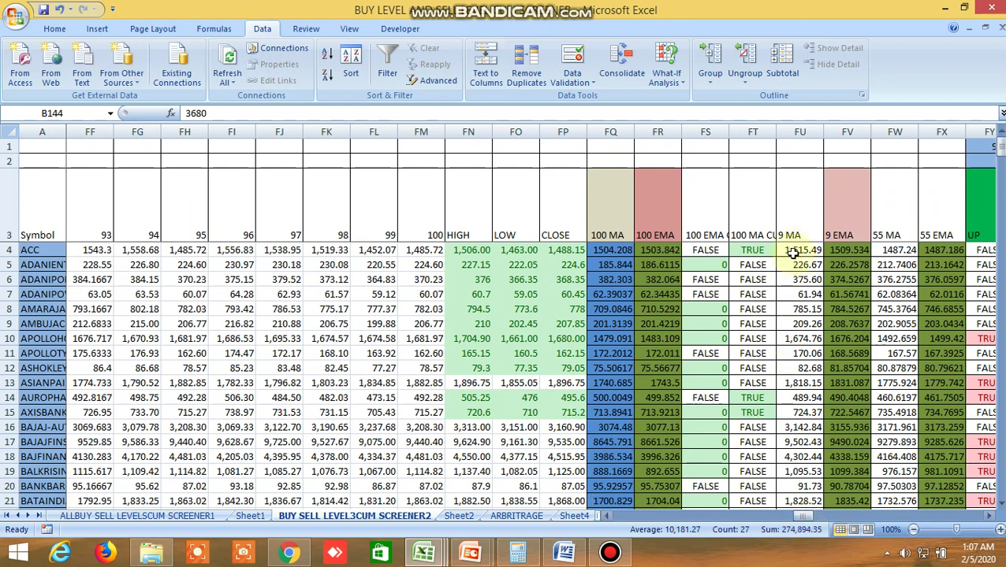
Step: Inspect ACC's 100 MA crossover formula in FT4 and the HIGH, LOW and CLOSE values beside it
left_click(765, 250)
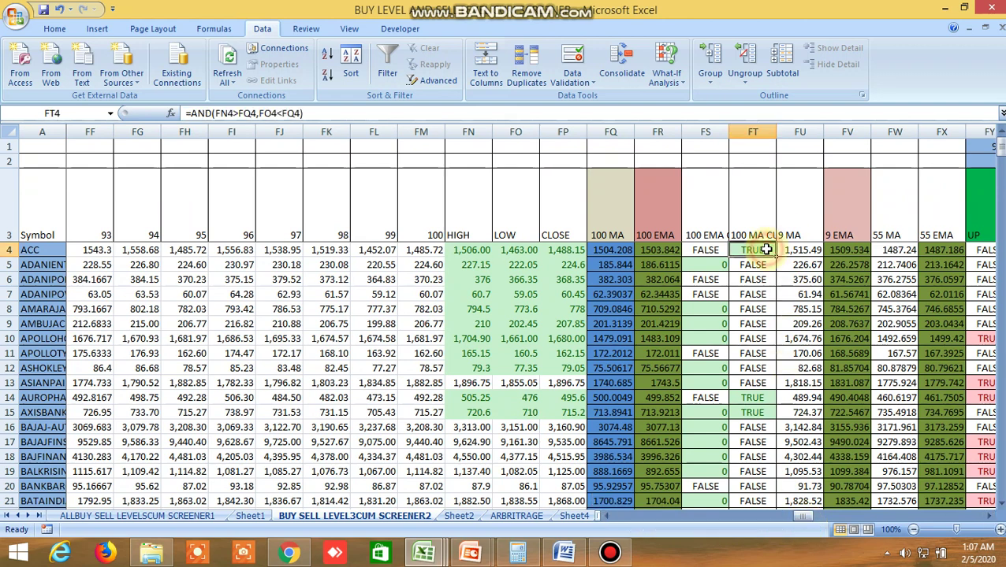
double_click(471, 252)
left_click(528, 251)
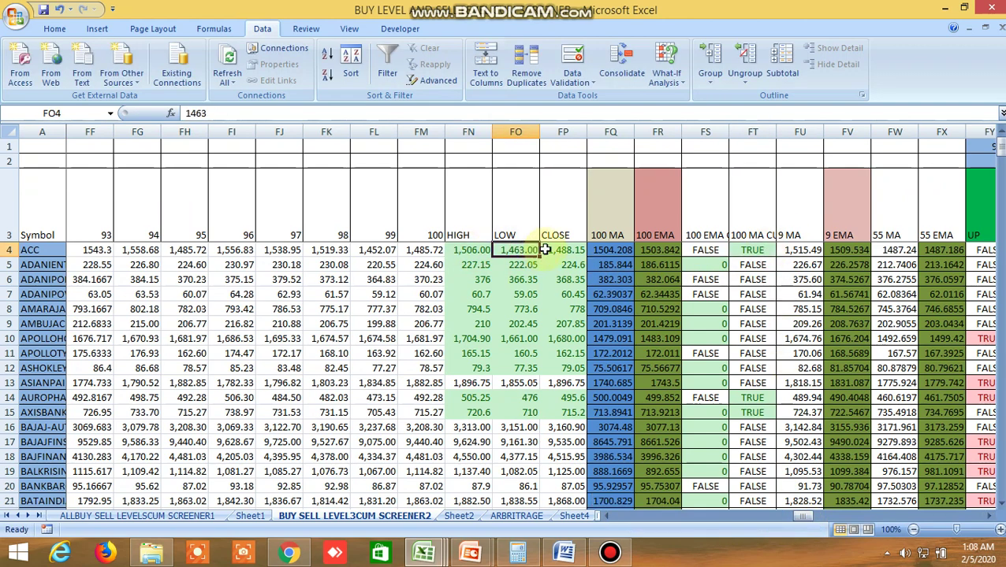
left_click(567, 250)
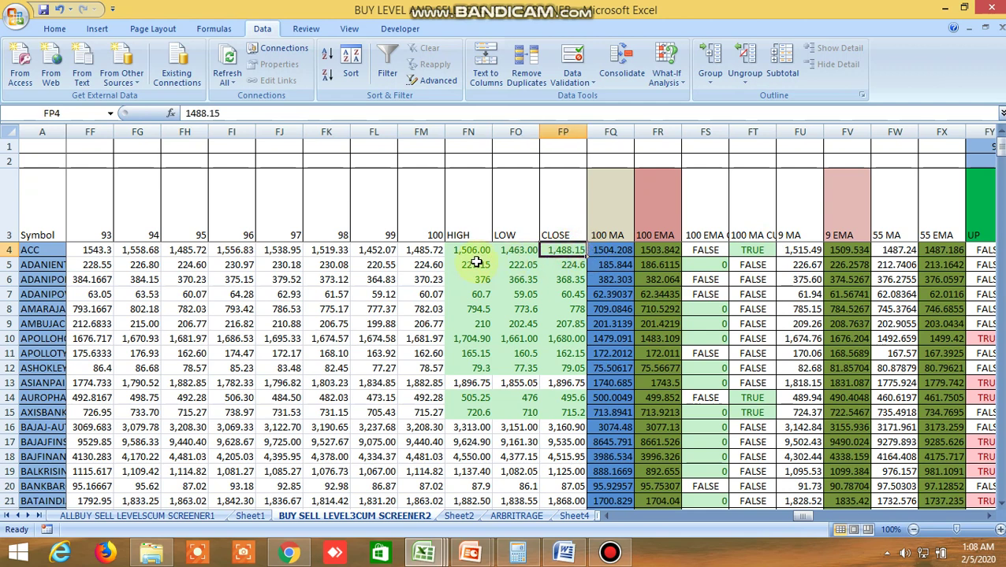
left_click(470, 250)
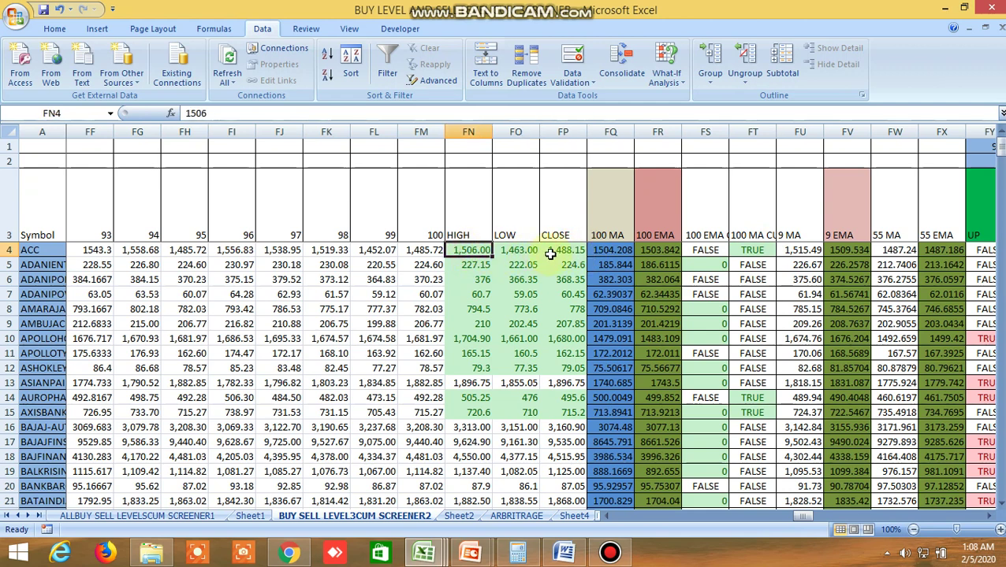
left_click(752, 250)
Step: Switch to the Kite chart in Chrome and clear all current studies from the NIFTY BANK chart
left_click(288, 552)
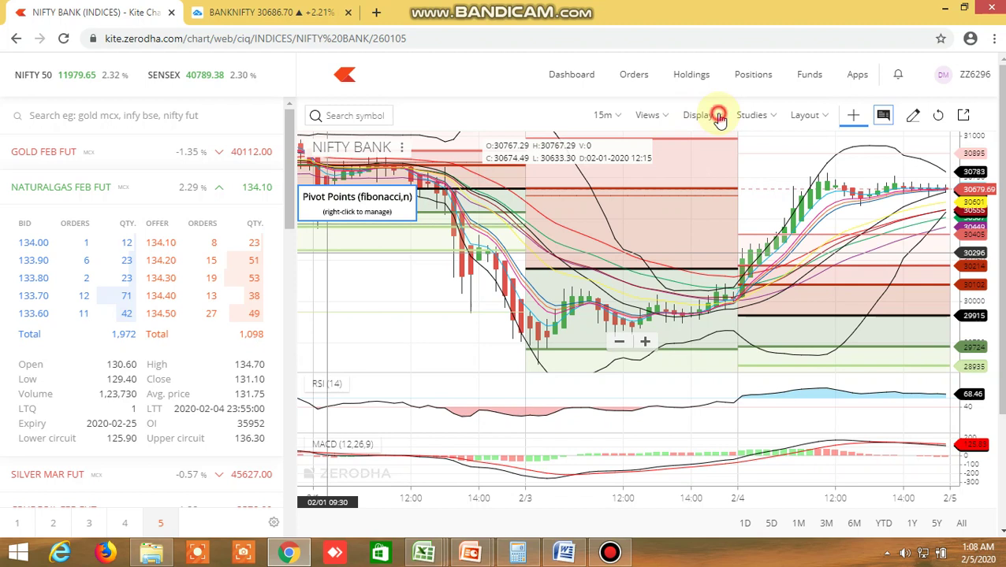
left_click(768, 116)
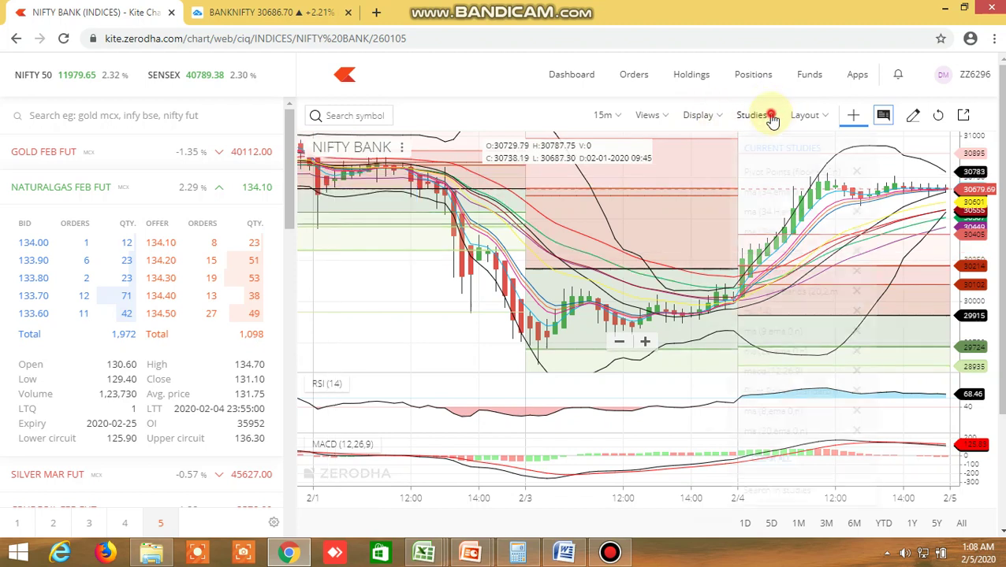
left_click(770, 115)
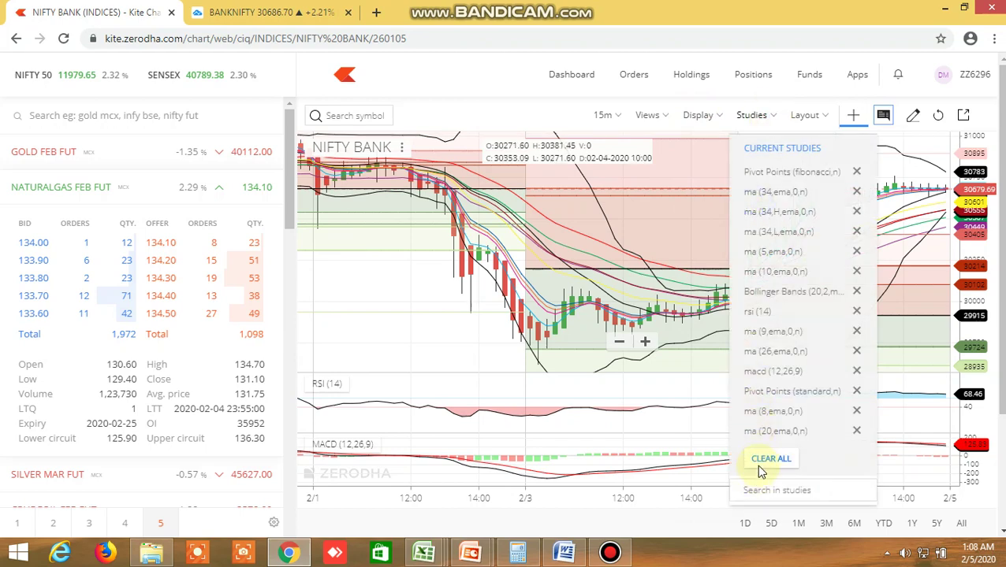
left_click(758, 458)
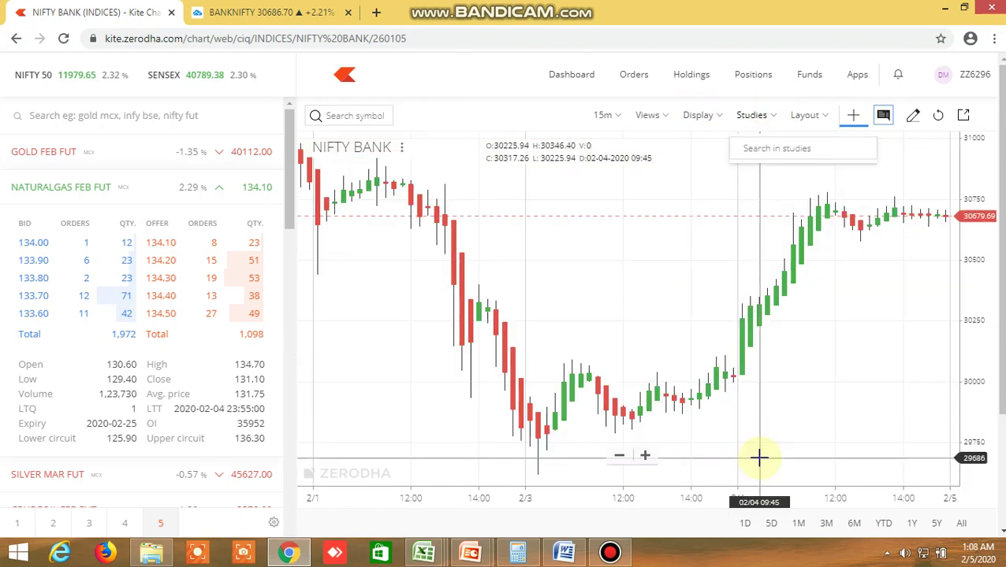
left_click(682, 191)
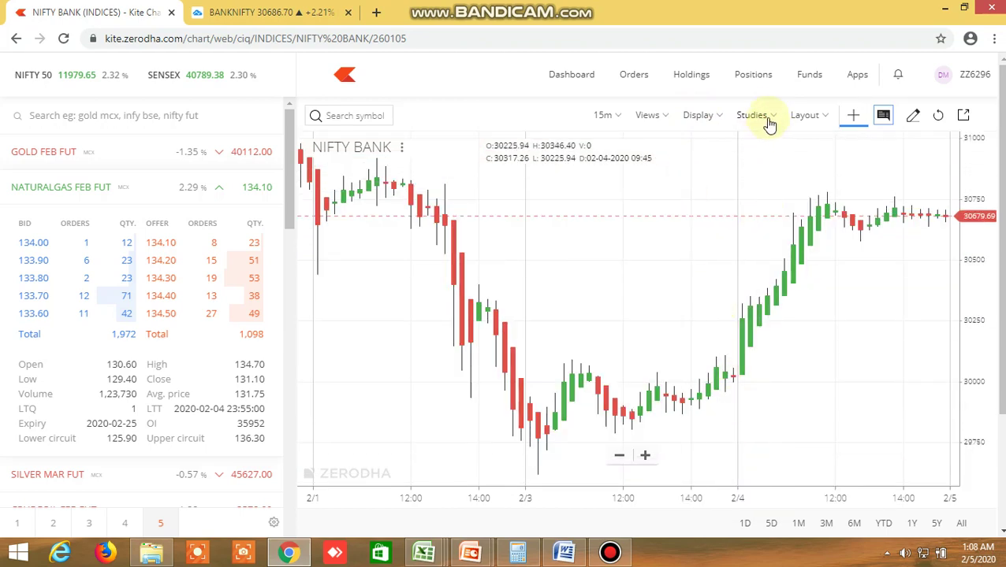
Step: Add a simple Moving Average study with a period of 100 to the NIFTY BANK chart
left_click(769, 119)
right_click(762, 160)
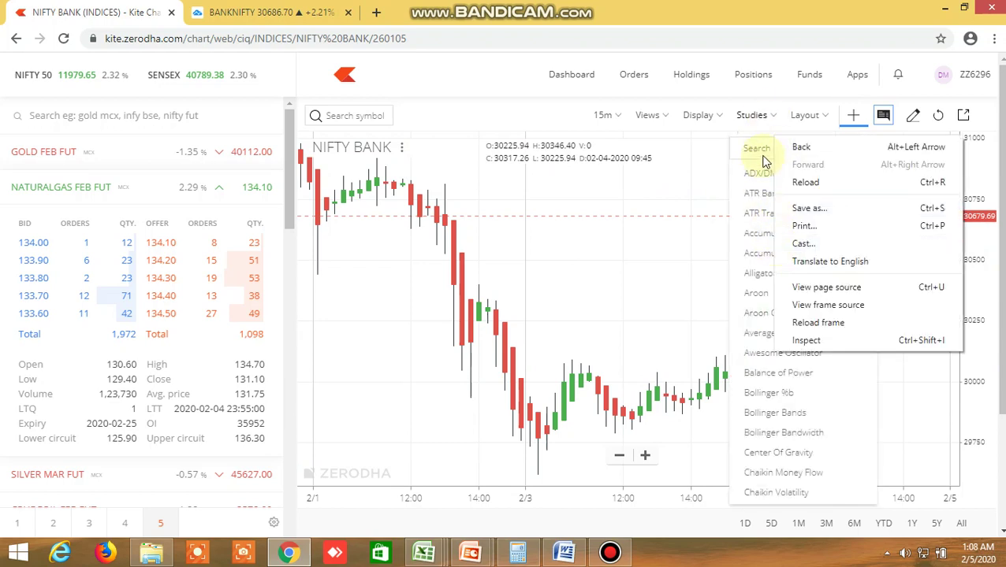
left_click(759, 154)
left_click(785, 153)
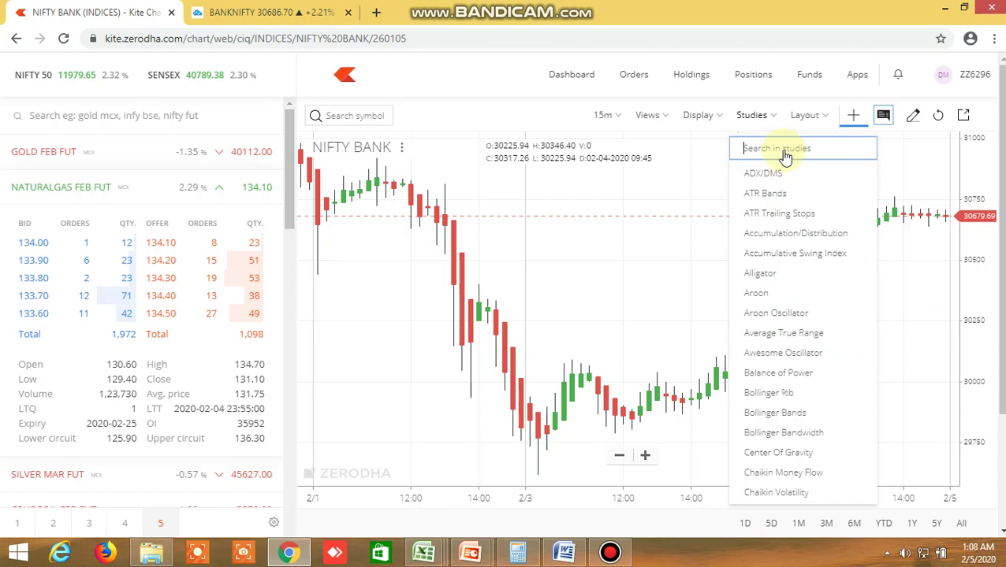
type("MOVING")
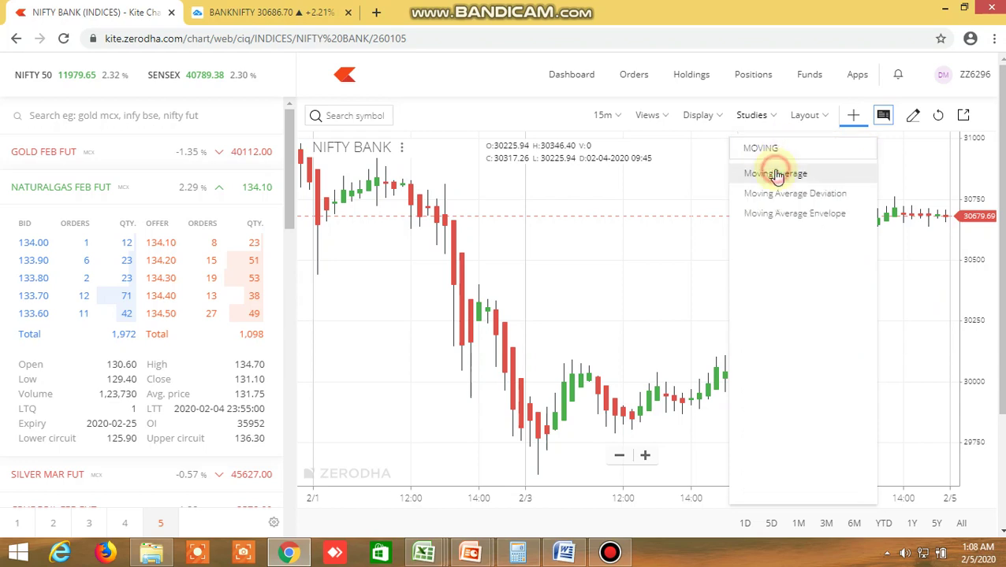
left_click(776, 175)
left_click(675, 224)
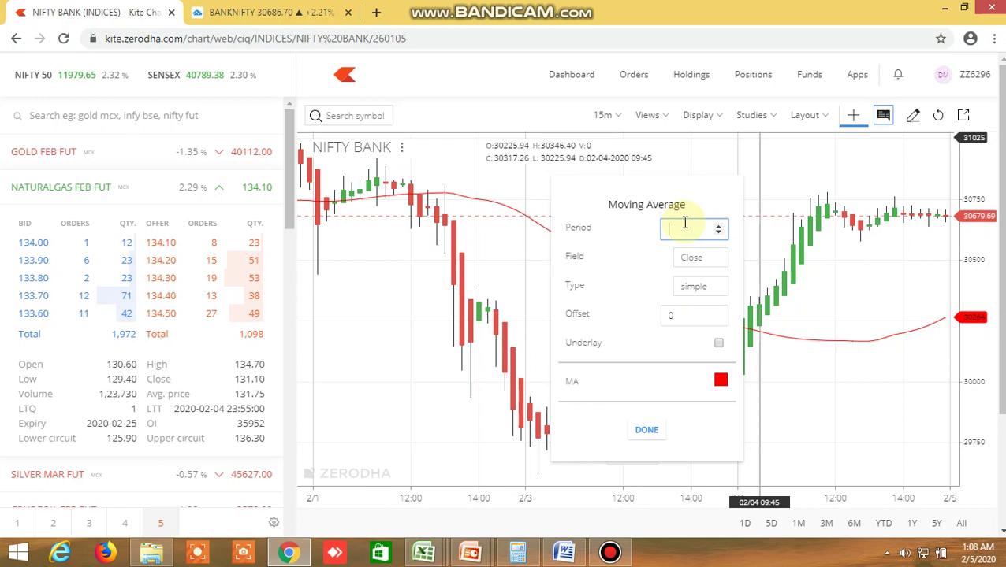
type("100")
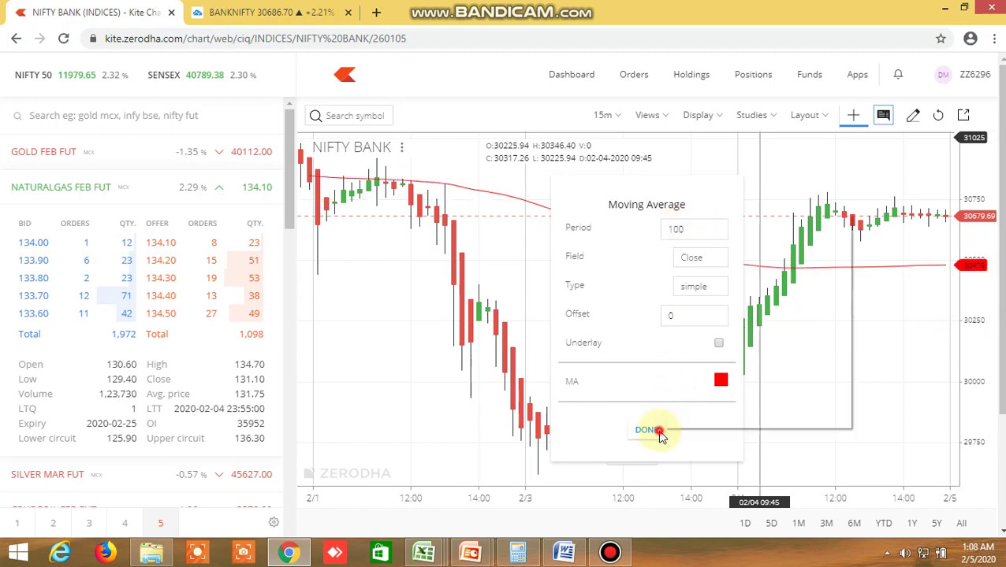
left_click(654, 430)
Step: Set the NIFTY BANK chart's interval to 1 D
left_click(608, 119)
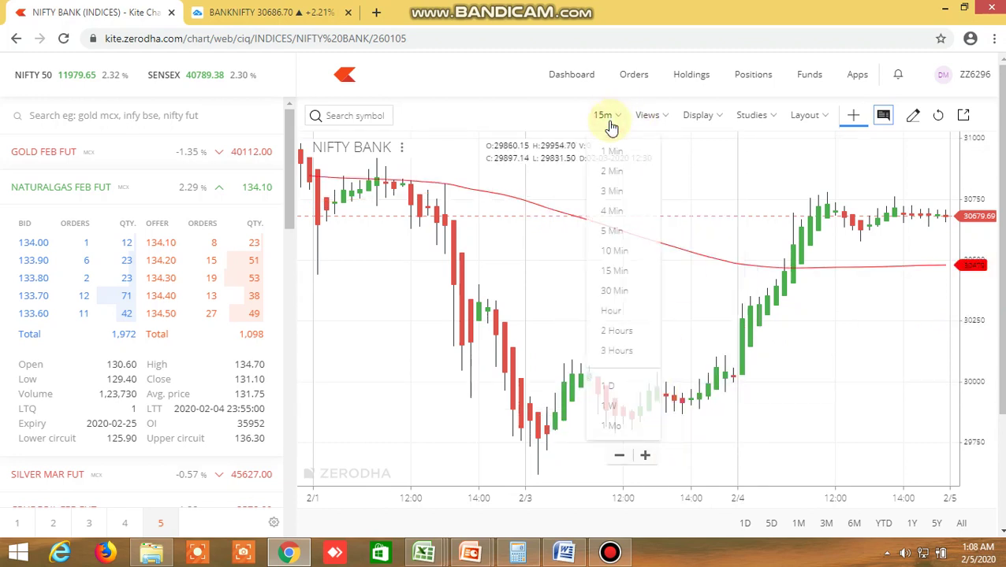
left_click(602, 386)
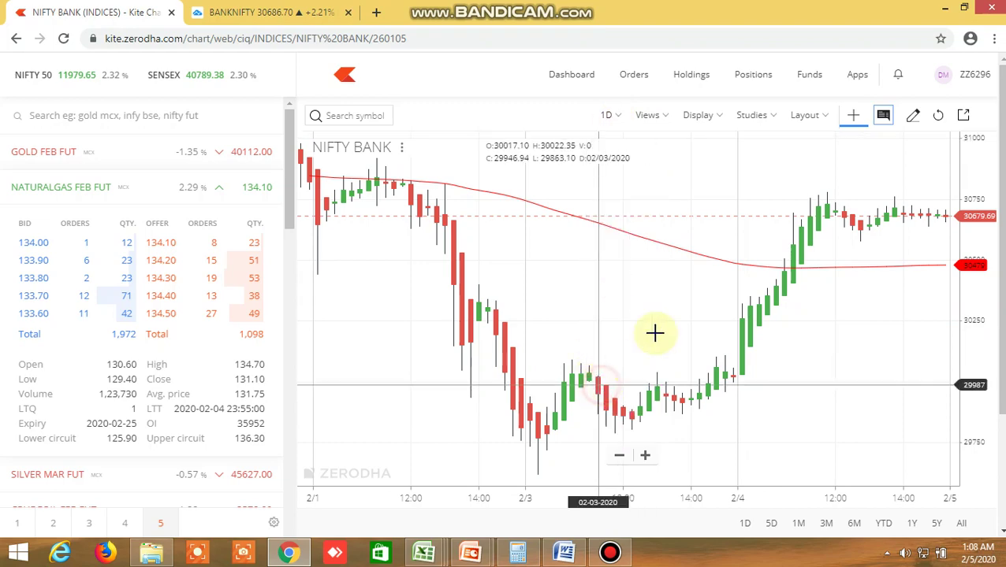
left_click(713, 116)
left_click(714, 174)
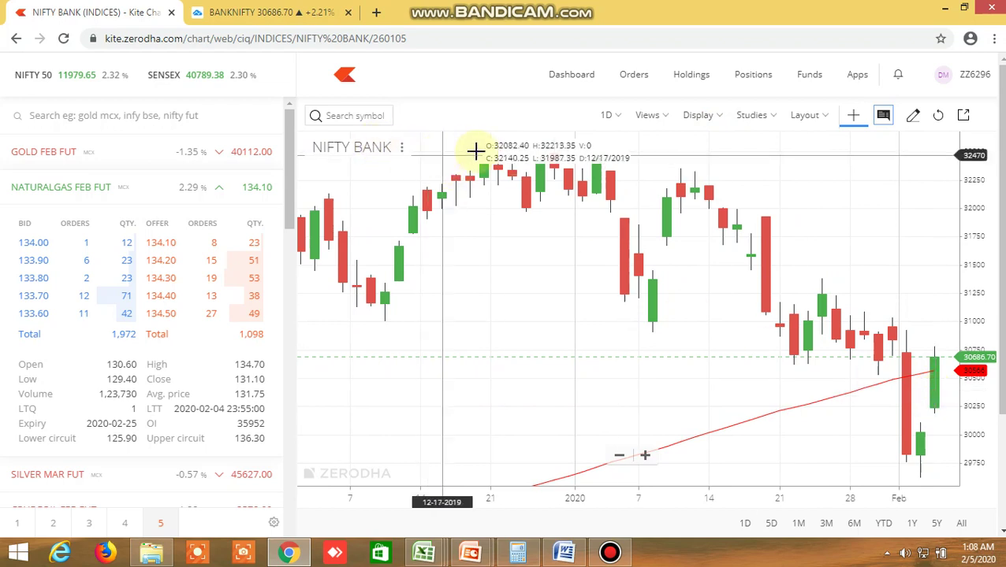
Step: Load the NSE chart of ACC and examine its latest candle against the moving average
left_click(362, 116)
type("ACC")
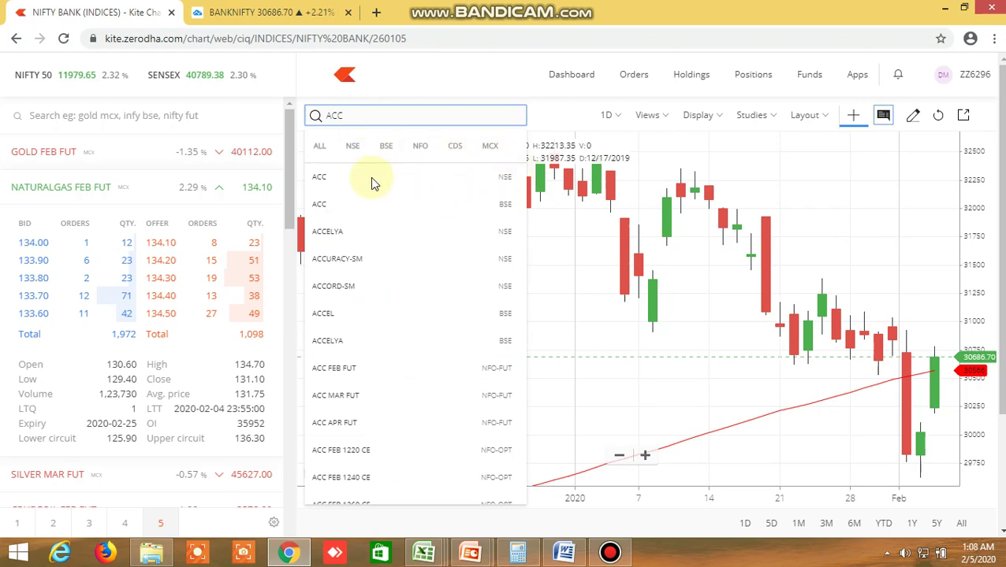
left_click(334, 180)
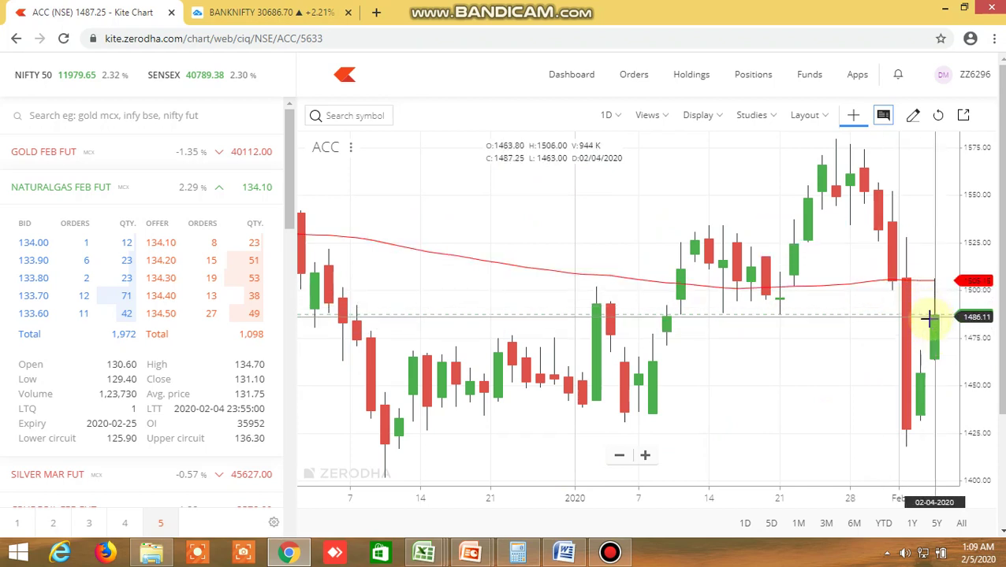
Step: Switch to the screener workbook in Excel and inspect the 100 MA crossover formulas in FT14 and FT15
mouse_move(424, 553)
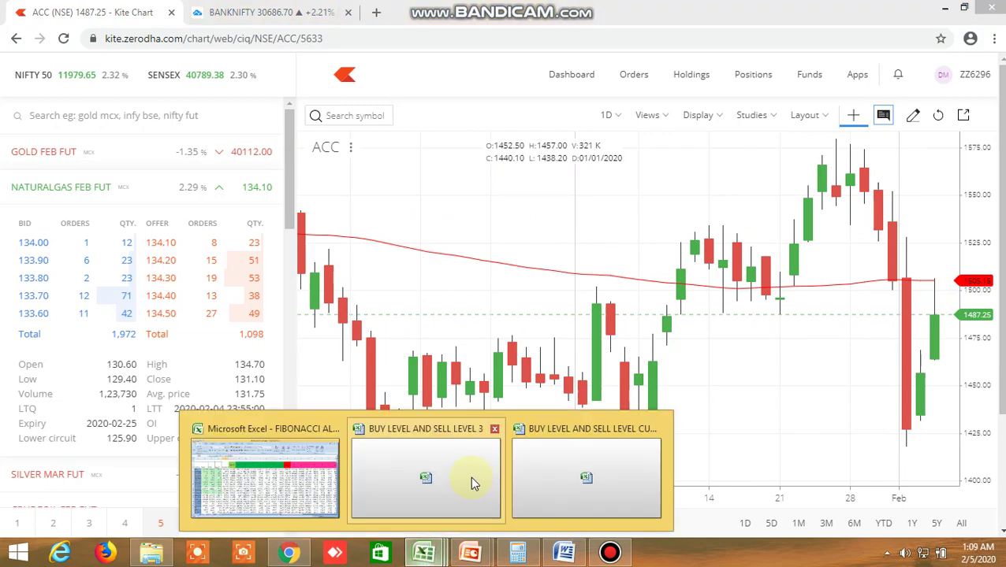
left_click(582, 476)
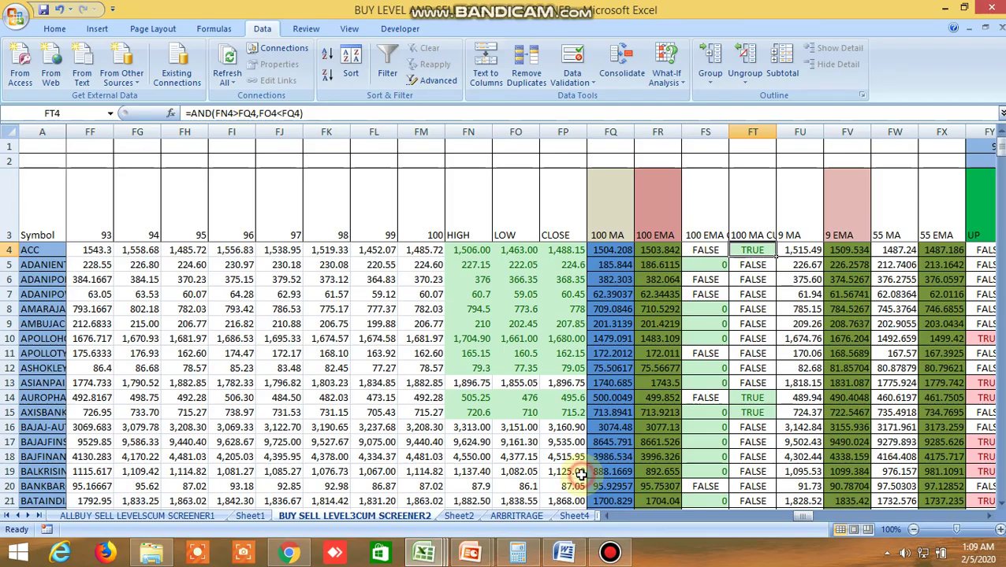
left_click(753, 400)
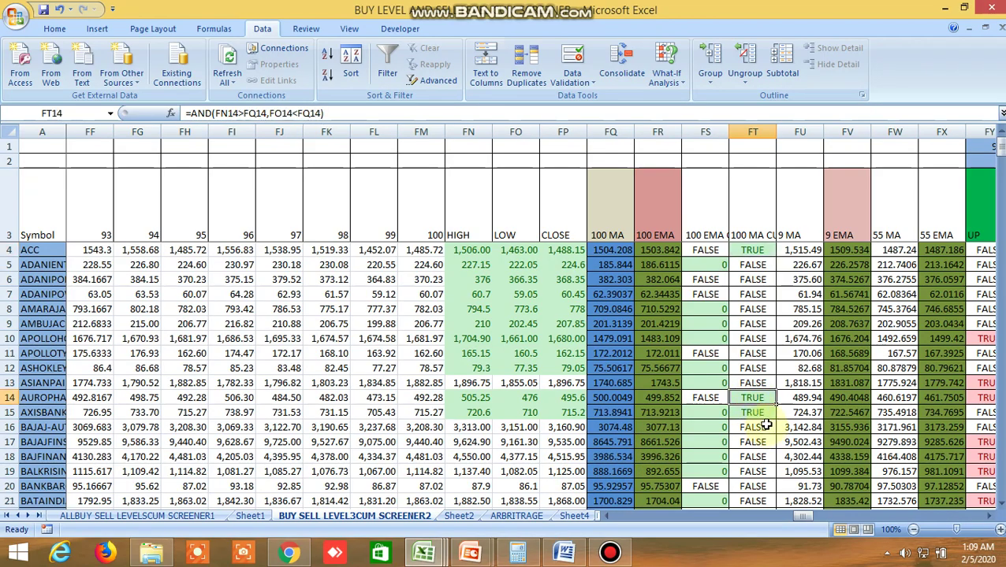
left_click(759, 416)
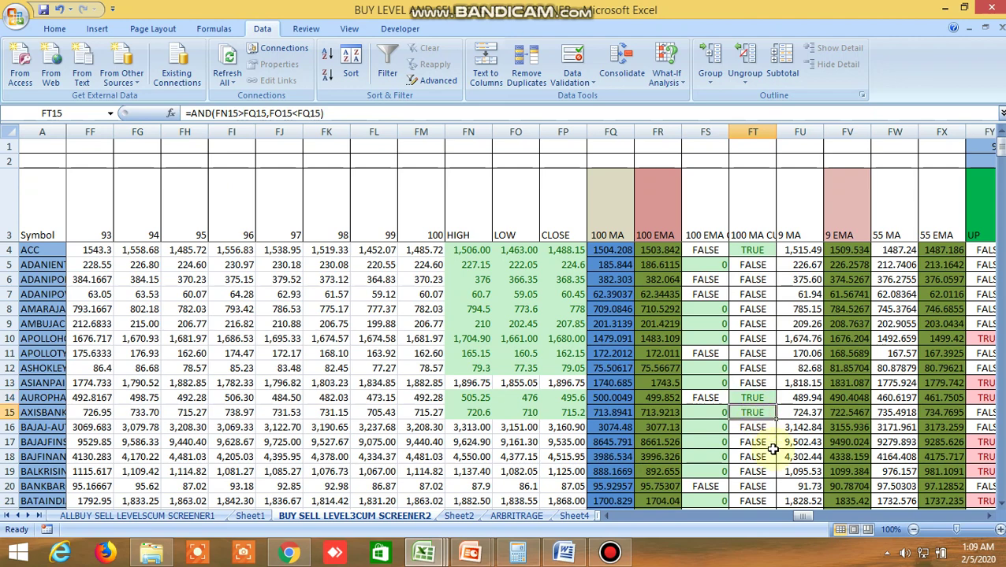
Step: Switch to the Kite chart in Chrome and load the NSE chart of AXISBANK to check its moving-average crossover
left_click(288, 553)
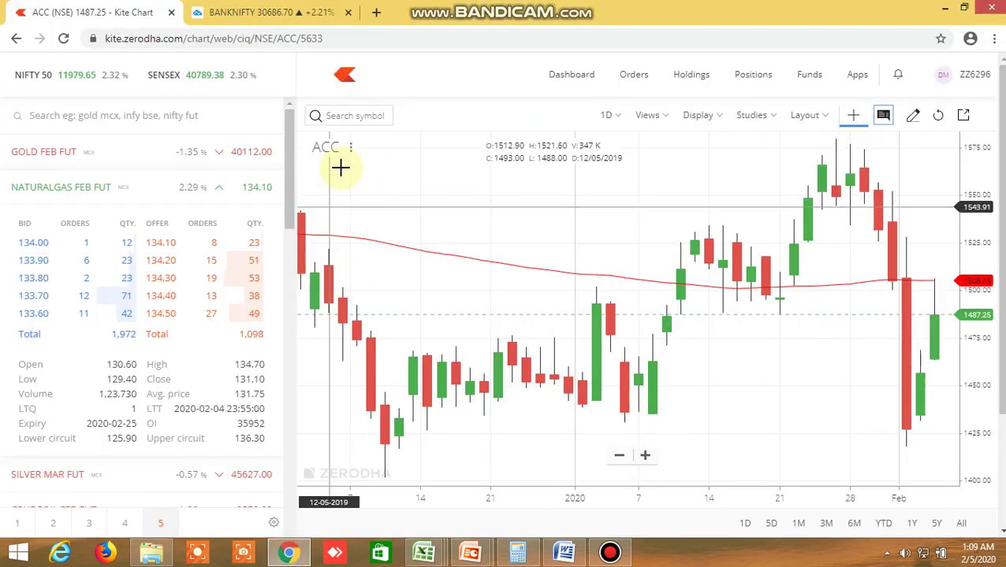
type("AX")
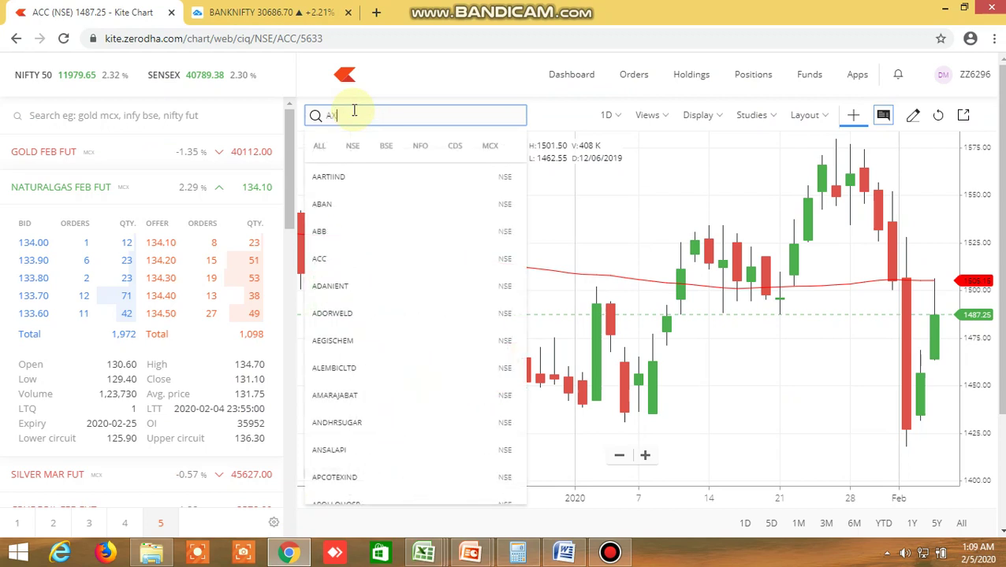
type("ISBANK")
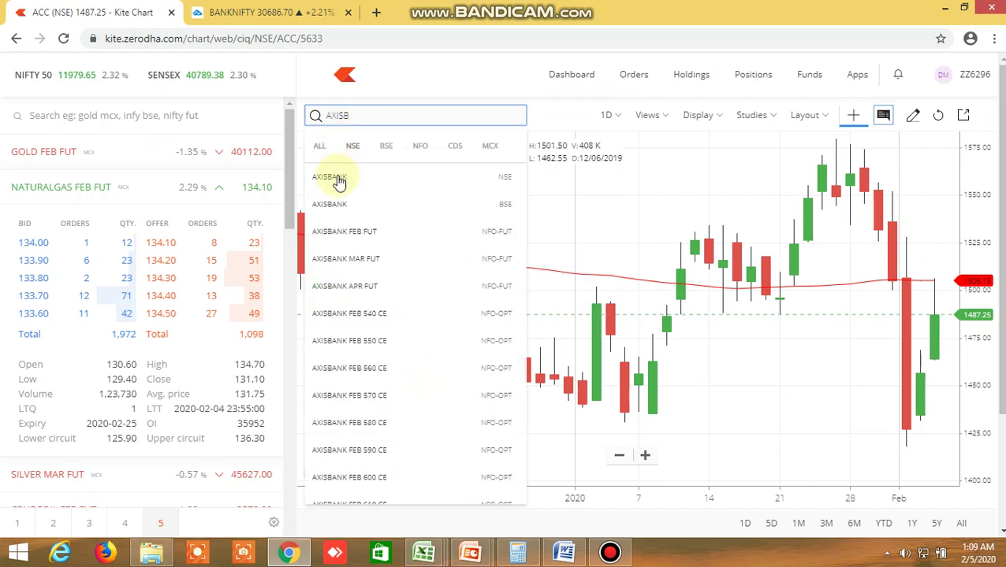
left_click(337, 177)
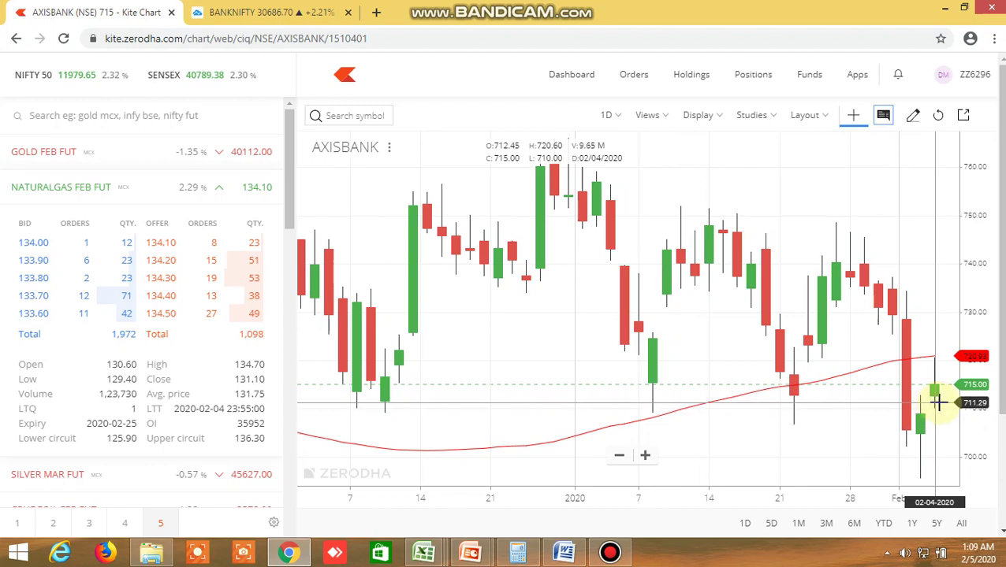
Step: Return to the screener workbook in Excel and examine the 100 MA crossover column for the symbols below AXISBANK
mouse_move(438, 544)
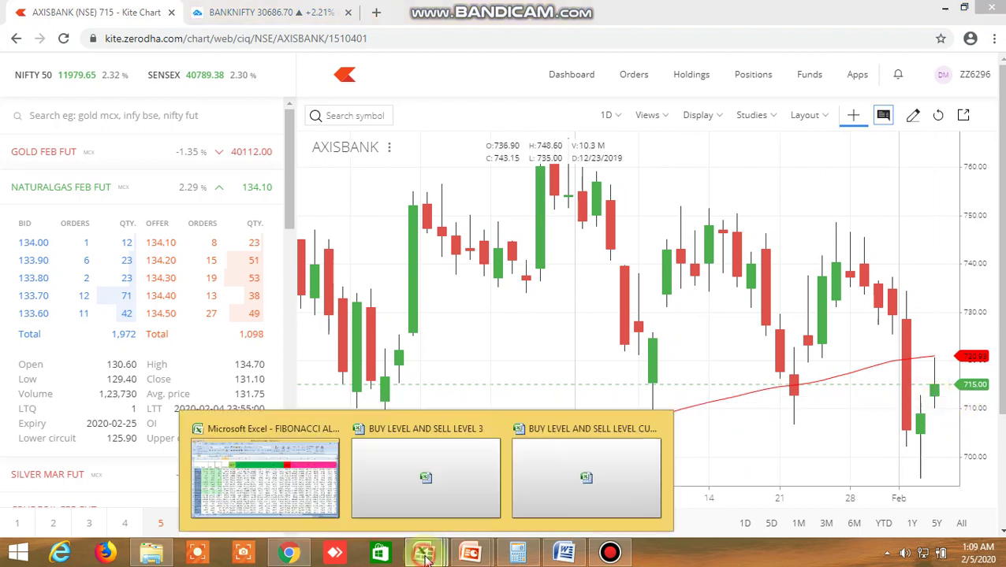
left_click(628, 489)
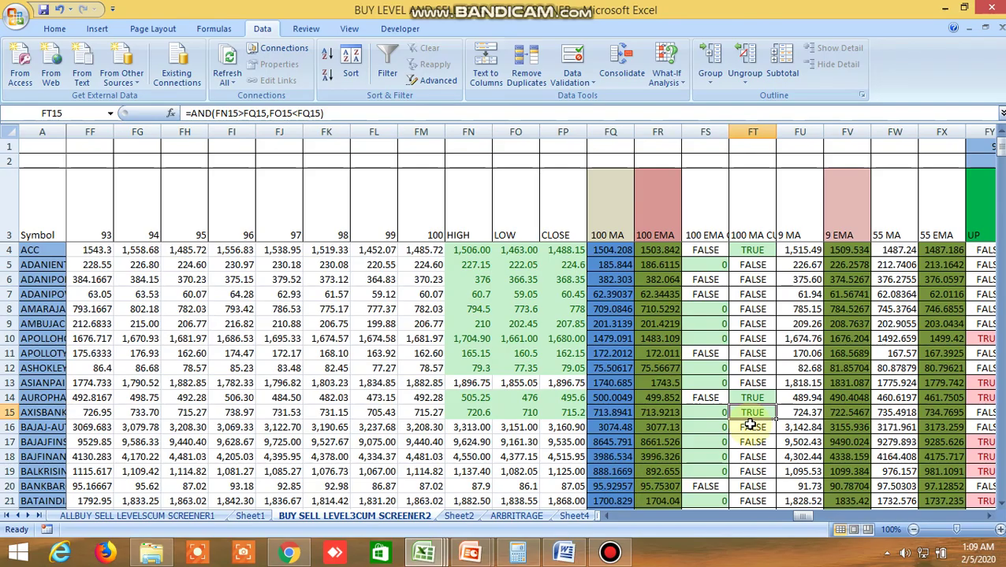
scroll(748, 424, "down", 5)
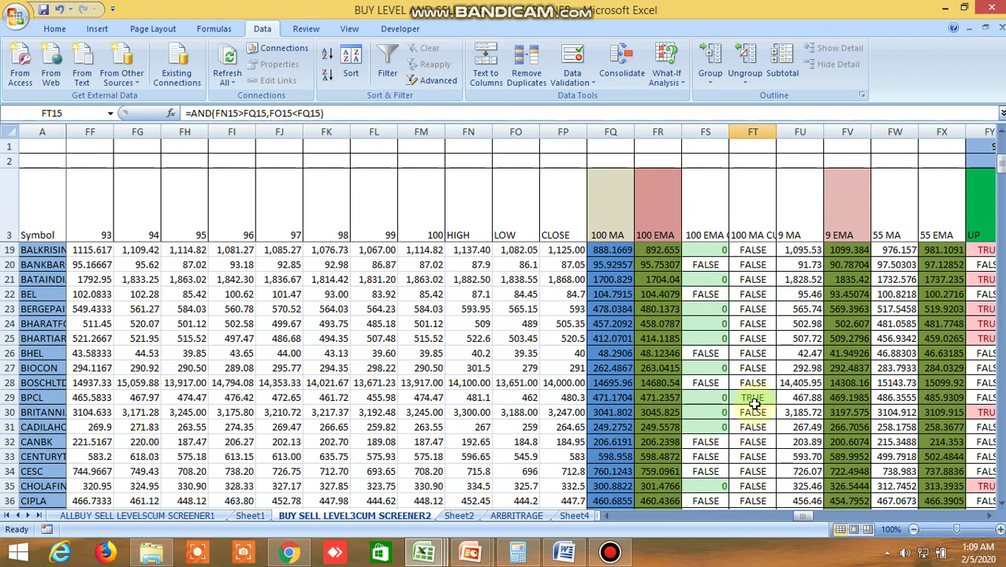
Step: Pass through the CORRELATION PAIR TRADING sheet and open the INSIDE THE BAR WITH NR7 sheet
left_click(572, 517)
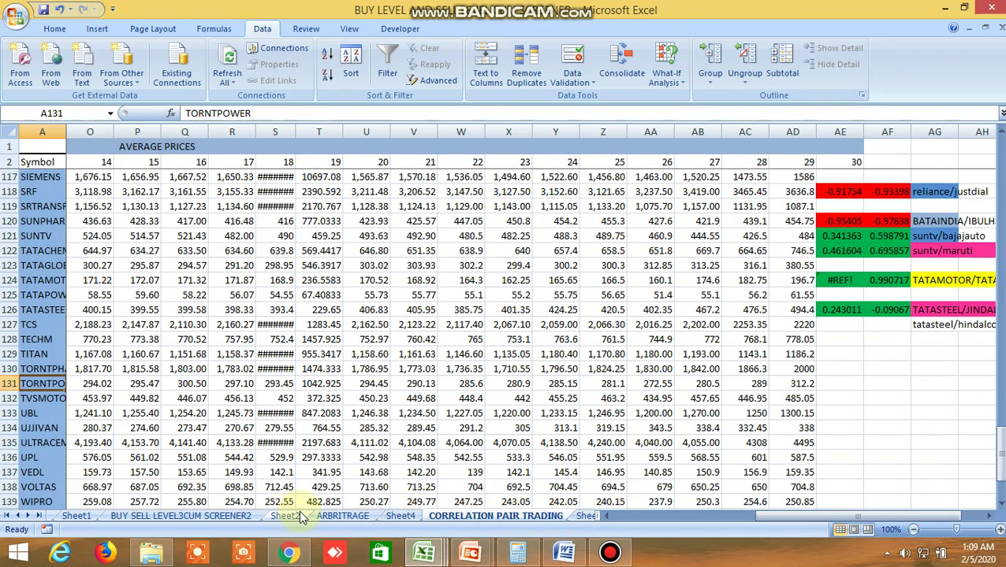
scroll(589, 520, "down", 1)
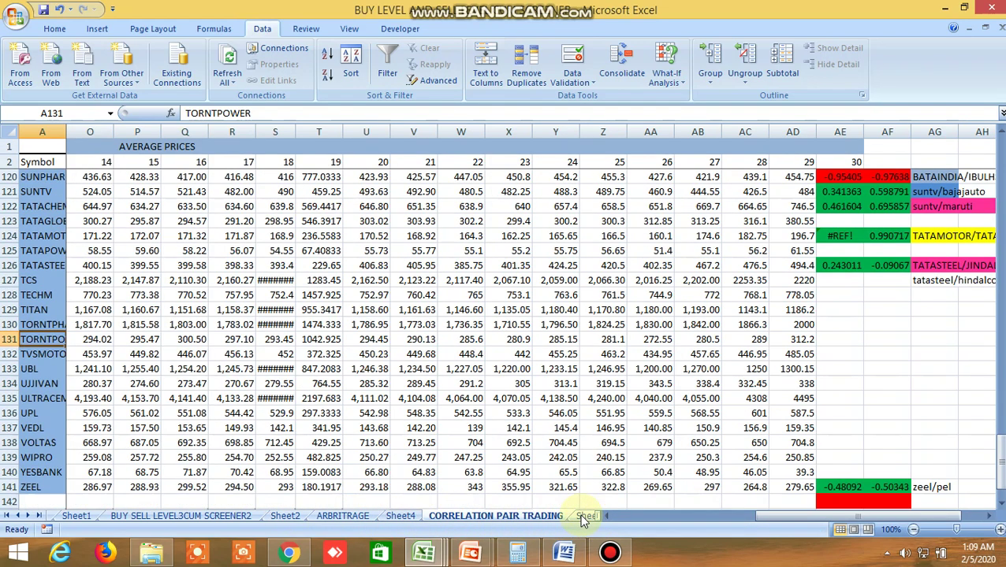
left_click(587, 517)
left_click(585, 517)
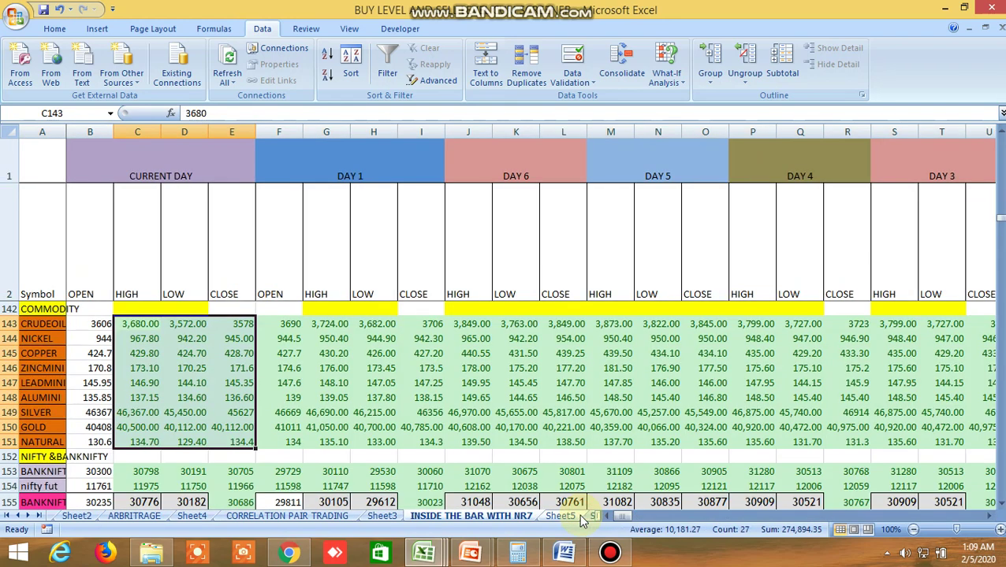
Step: Go to the INSIDE THE BAR columns for the first symbols and inspect AMARAJABAT's 1 DAY formula in Y7
scroll(510, 354, "up", 8)
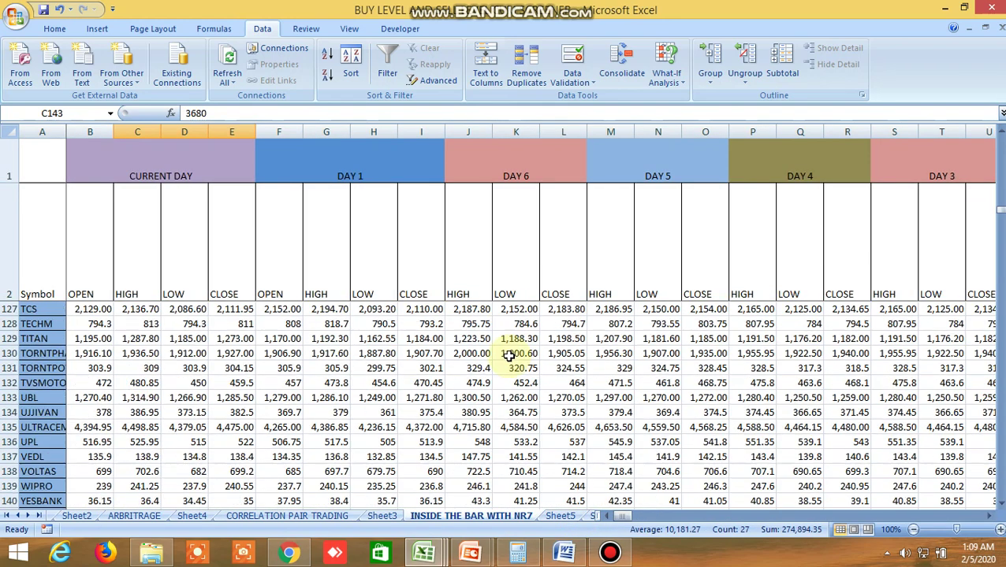
scroll(510, 353, "up", 8)
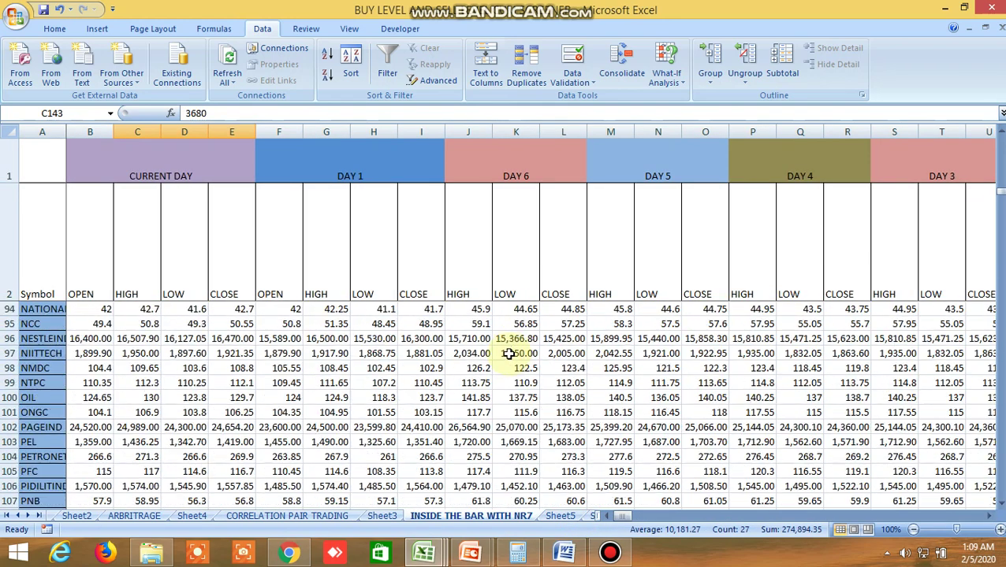
scroll(510, 353, "up", 11)
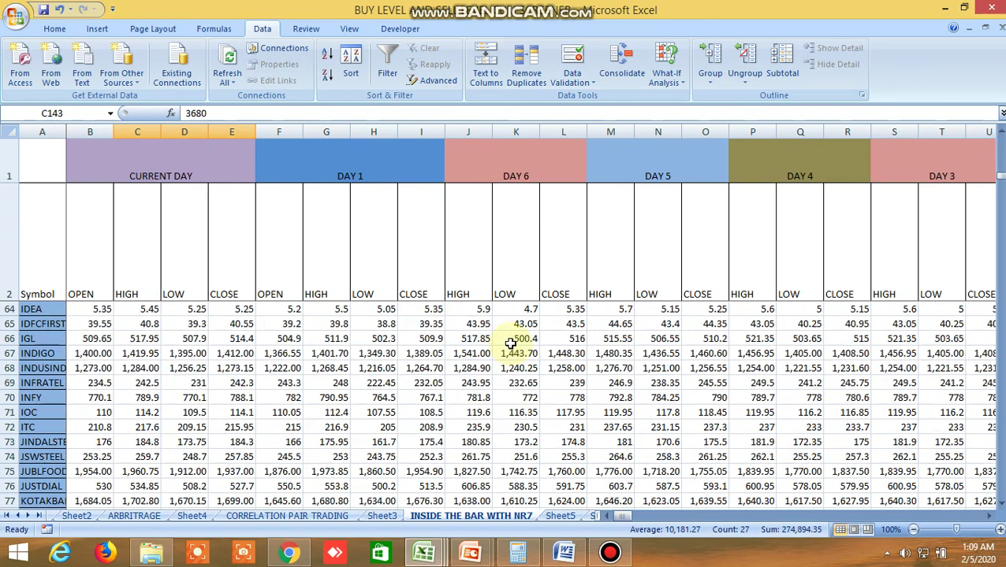
scroll(513, 333, "up", 4)
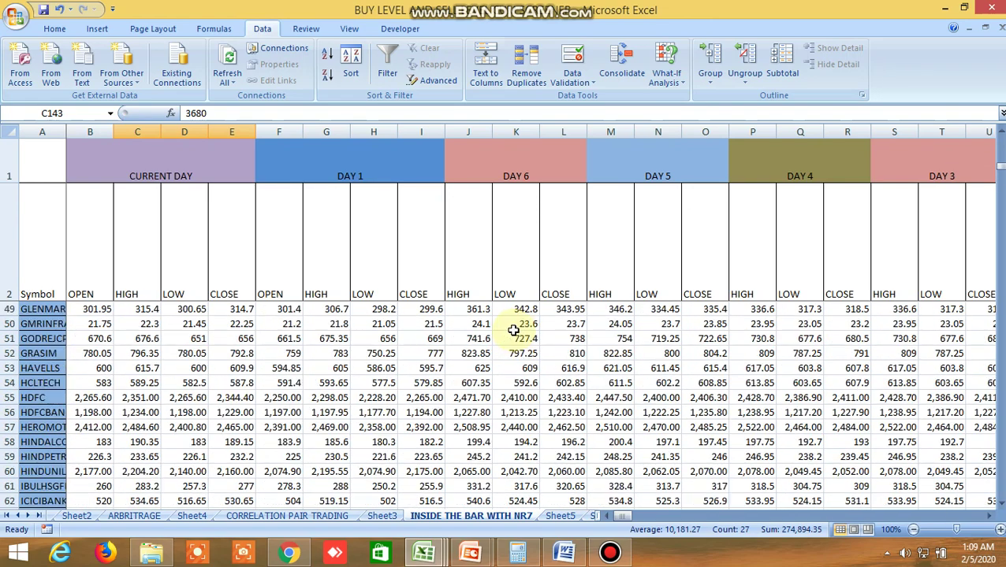
scroll(513, 331, "up", 2)
left_click_drag(999, 161, 999, 146)
left_click_drag(623, 518, 640, 519)
left_click(576, 369)
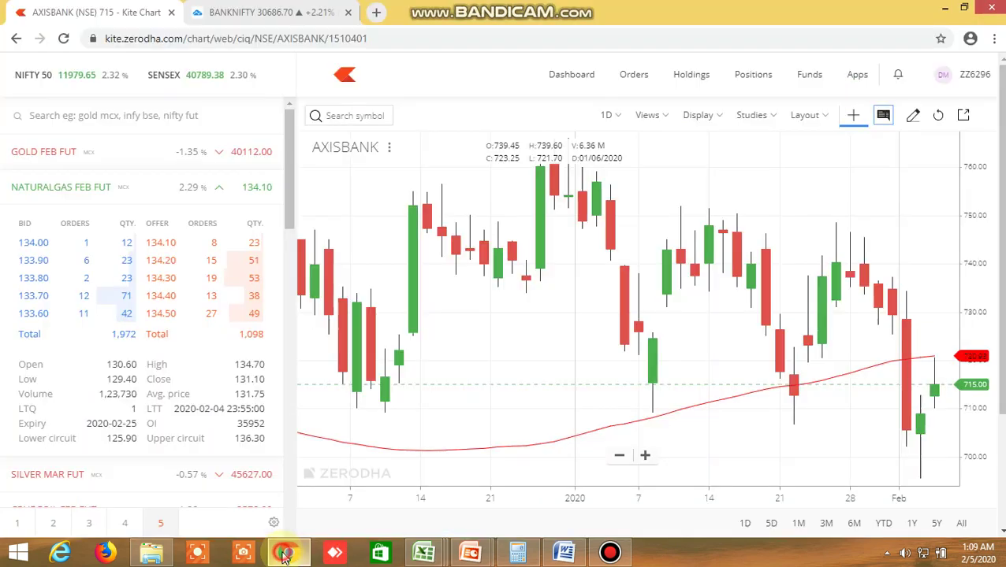
Step: Switch to the Kite chart in Chrome, load the NSE chart of AMARAJABAT, and examine its latest daily candles up close
left_click(288, 554)
left_click(351, 115)
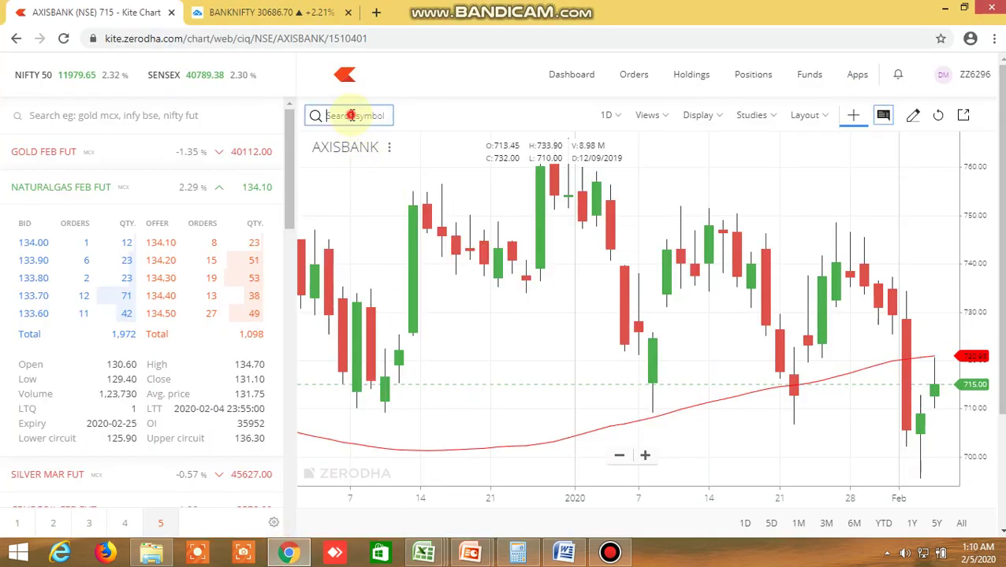
type("AMARAJA")
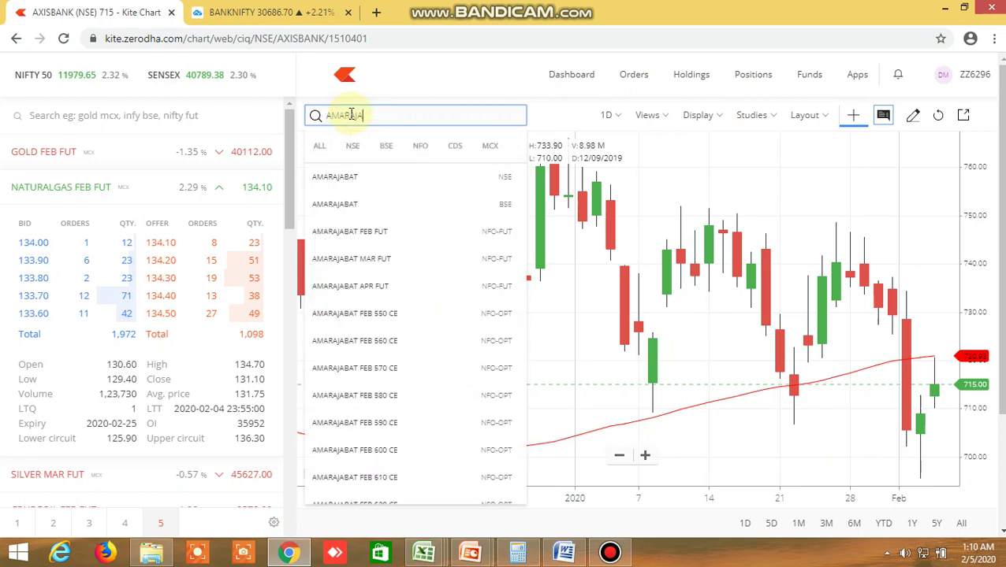
left_click(623, 317)
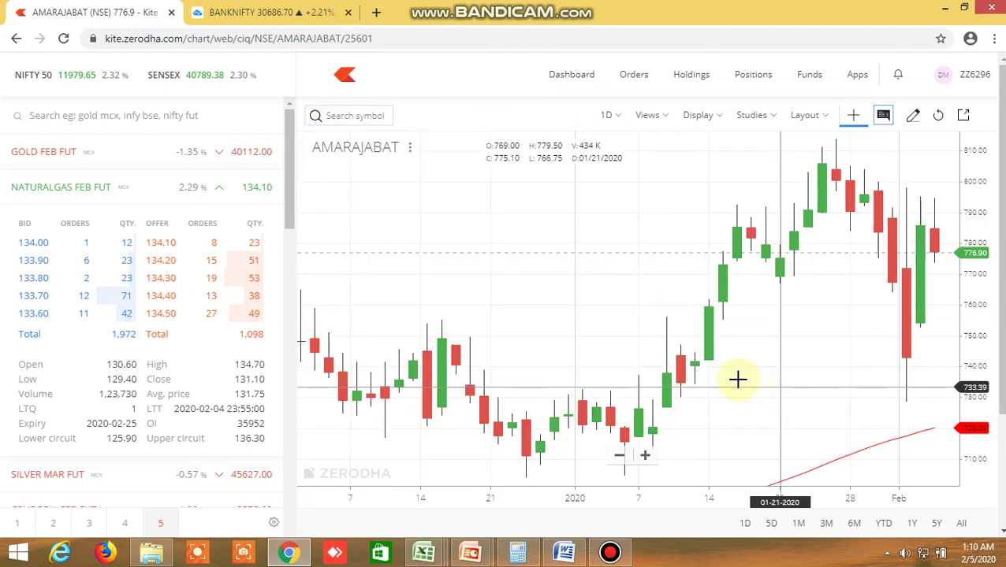
scroll(737, 380, "up", 6)
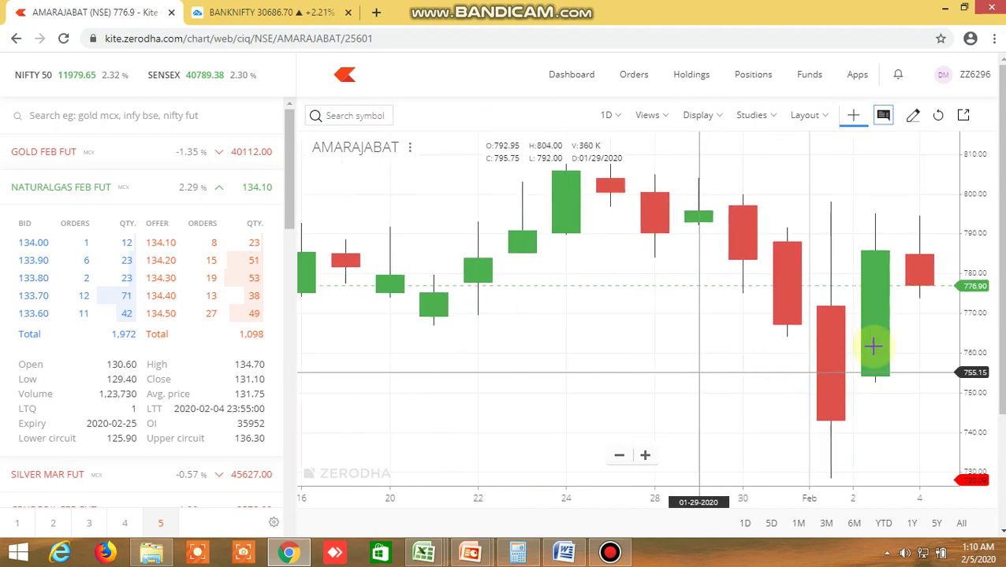
scroll(840, 329, "up", 3)
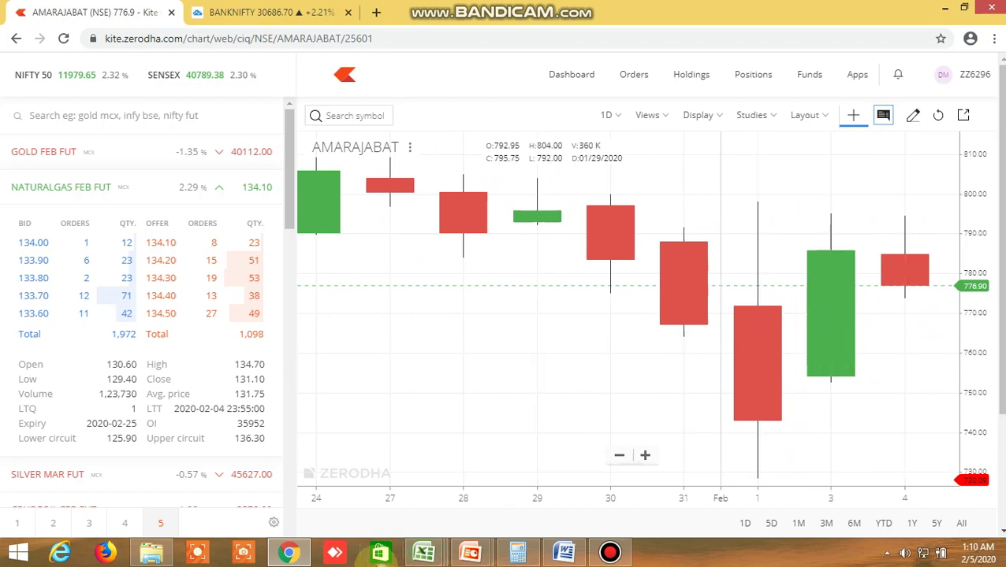
Step: Check AMARAJABAT's 2 DAY inside-bar signal in the Excel screener against its daily candles on the Kite chart in Chrome
mouse_move(424, 552)
left_click(585, 414)
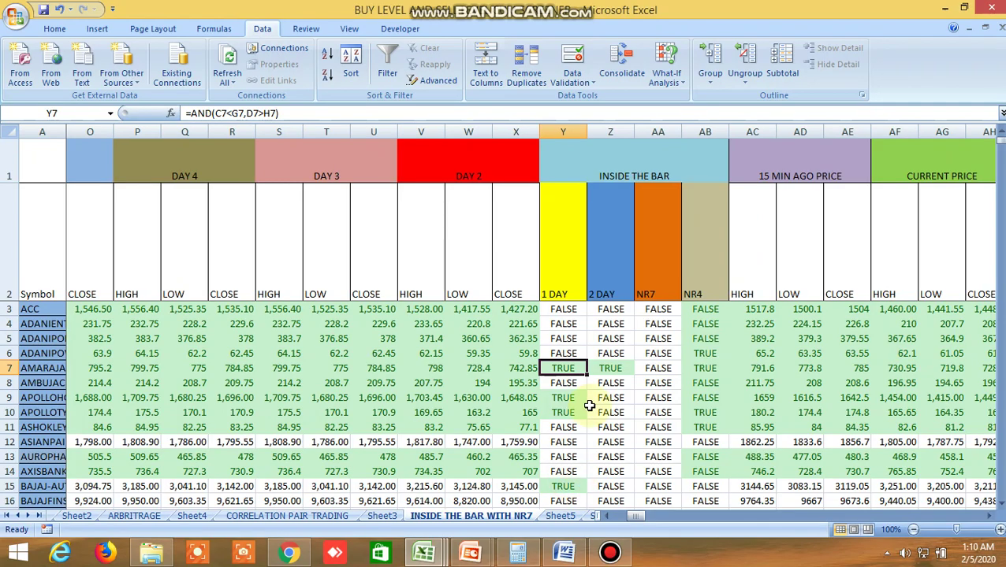
left_click(288, 551)
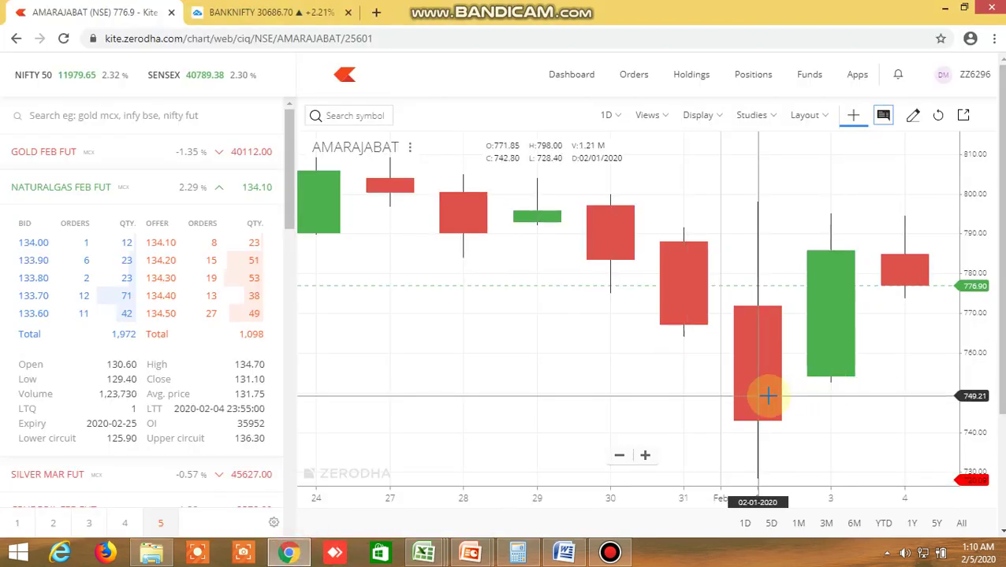
Step: Return to the Excel screener and inspect the INSIDE THE BAR formulas in Z7, Y9, Y10, Y15 and Y19
mouse_move(439, 546)
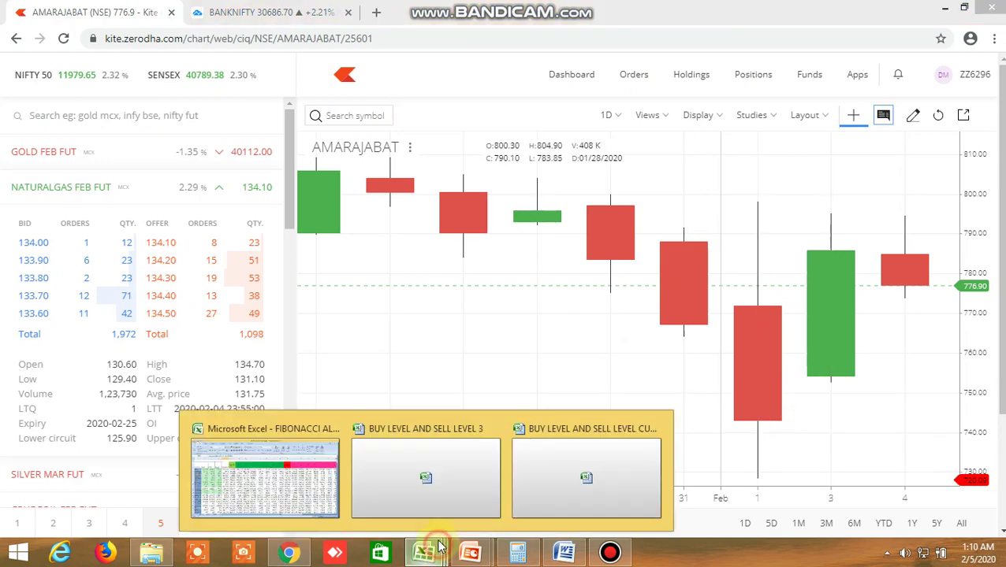
left_click(583, 475)
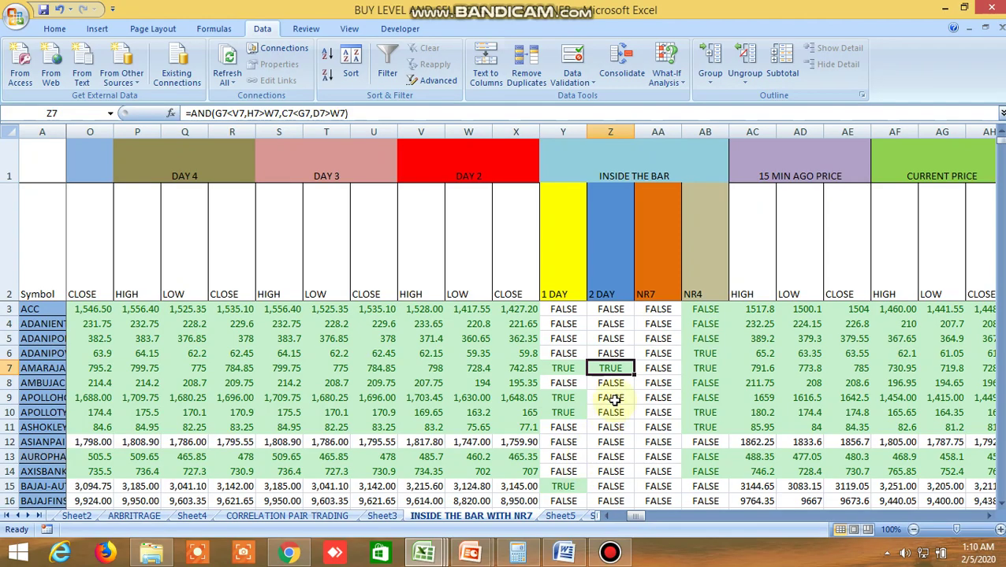
left_click(569, 400)
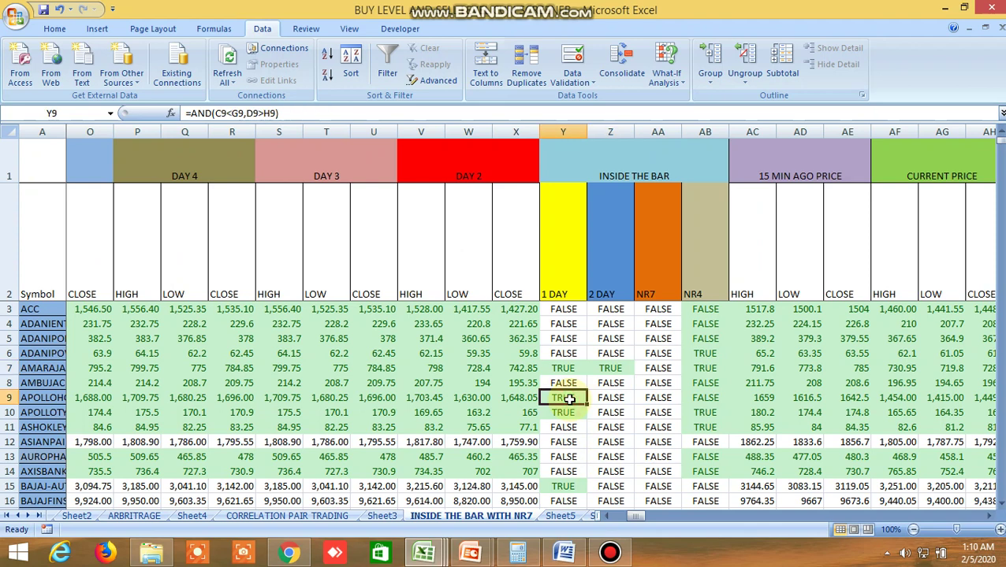
left_click(568, 416)
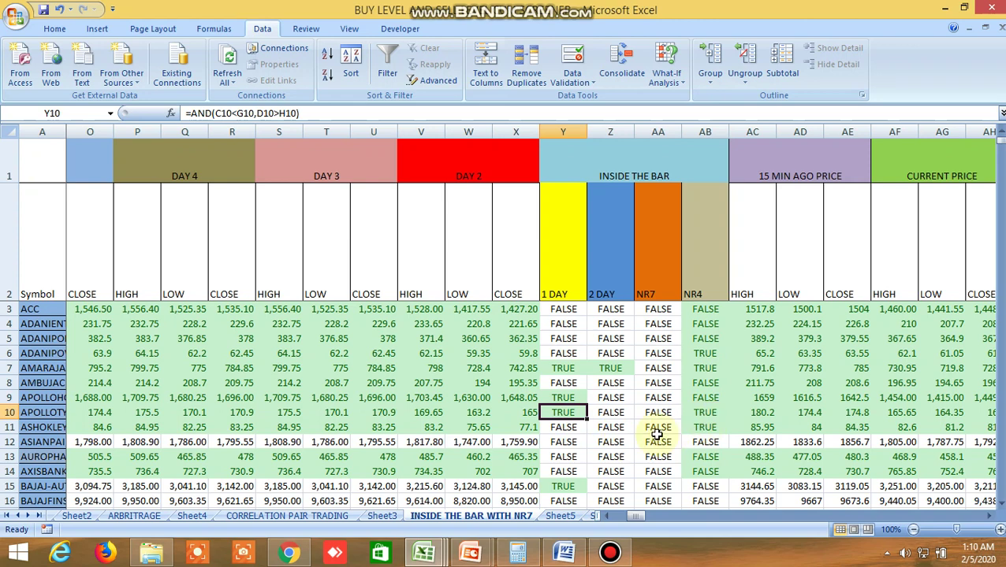
scroll(598, 441, "down", 1)
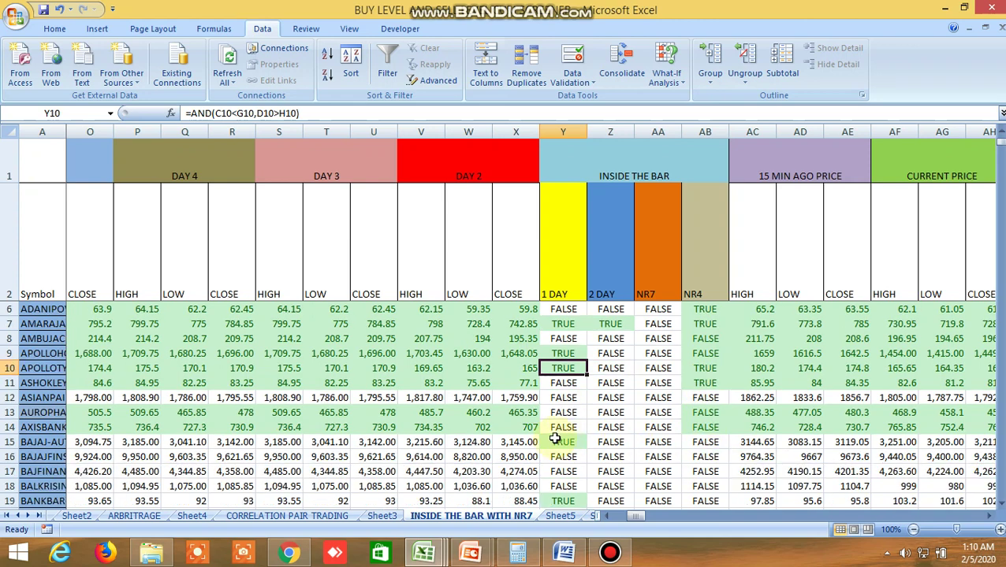
left_click(558, 441)
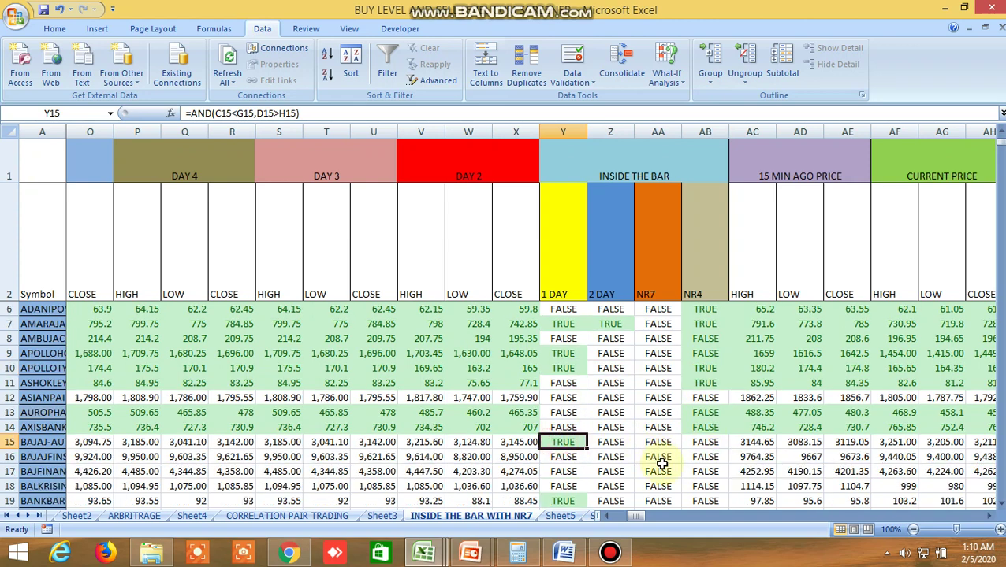
left_click(567, 501)
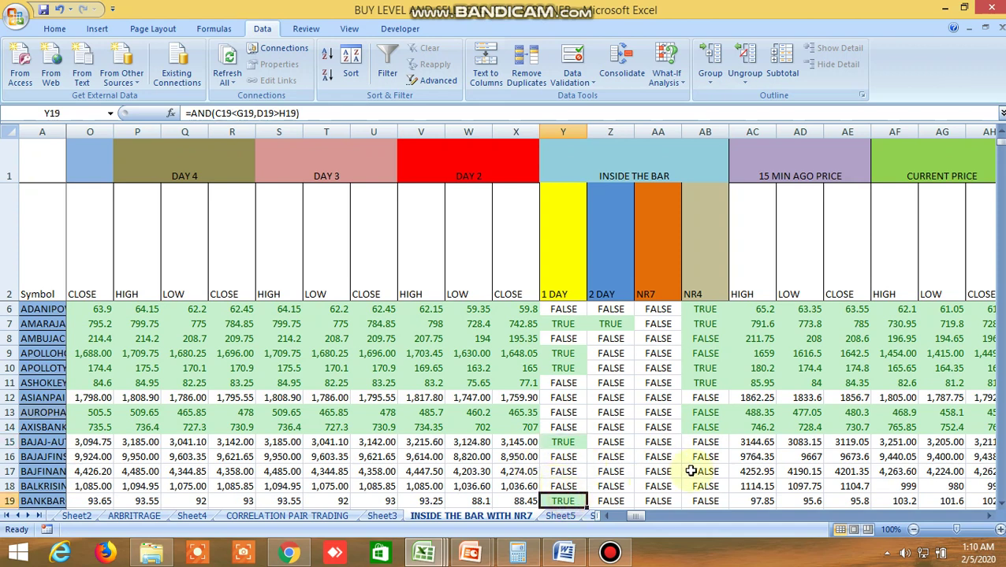
Step: Go to the candlestick pattern columns and inspect ASIANPAINT's three white soldiers formula in AJ12
left_click_drag(637, 514, 649, 515)
scroll(462, 410, "up", 1)
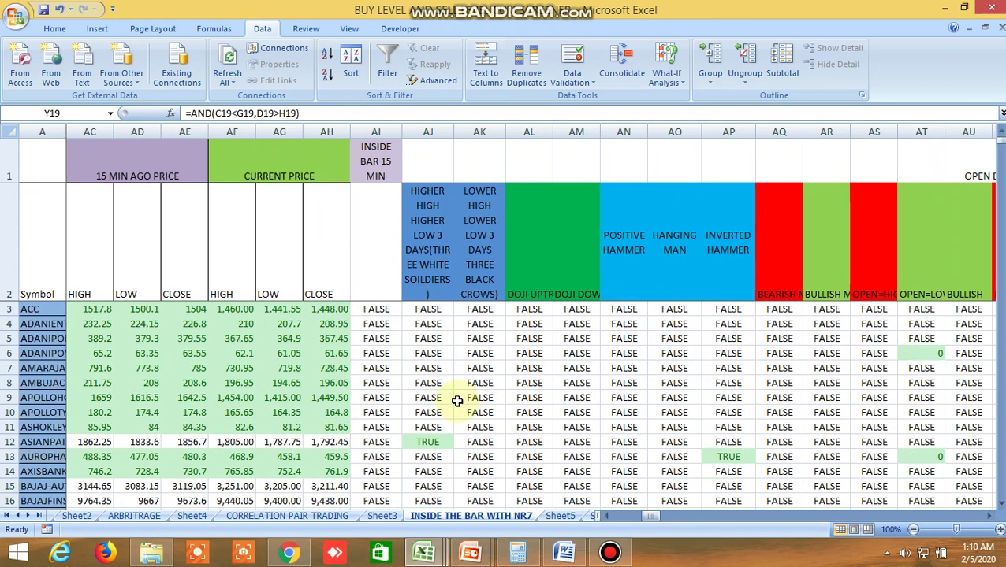
scroll(442, 392, "down", 4)
scroll(444, 383, "up", 3)
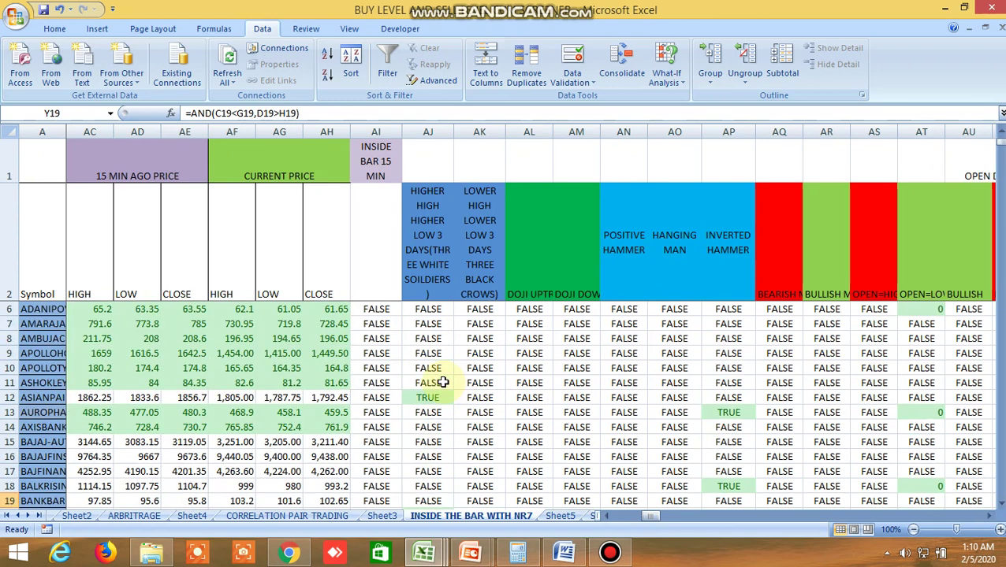
left_click(442, 398)
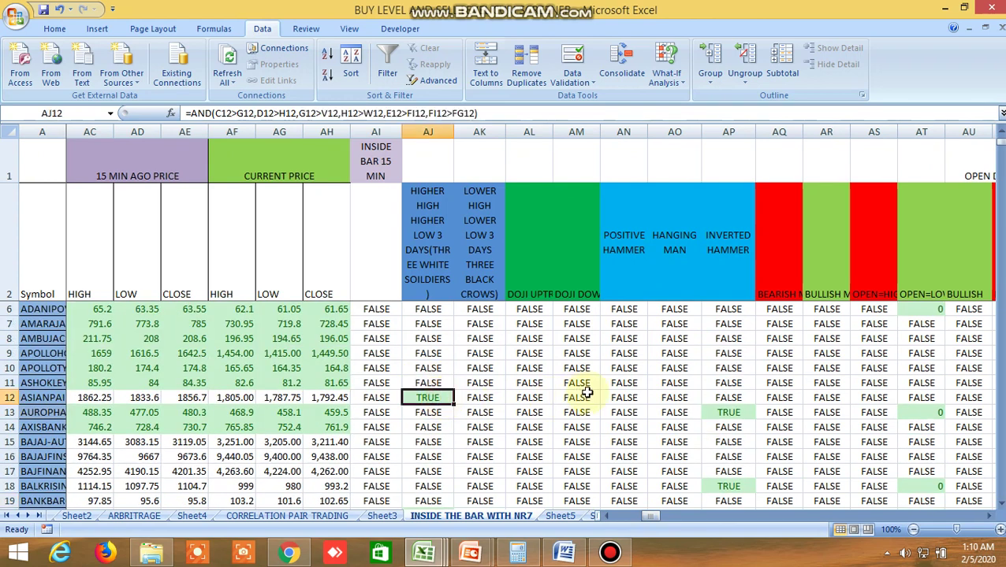
Step: Switch to the Kite chart in Chrome, load the NSE chart of ASIANPAINT, and examine its latest daily candles
left_click(289, 553)
left_click(340, 114)
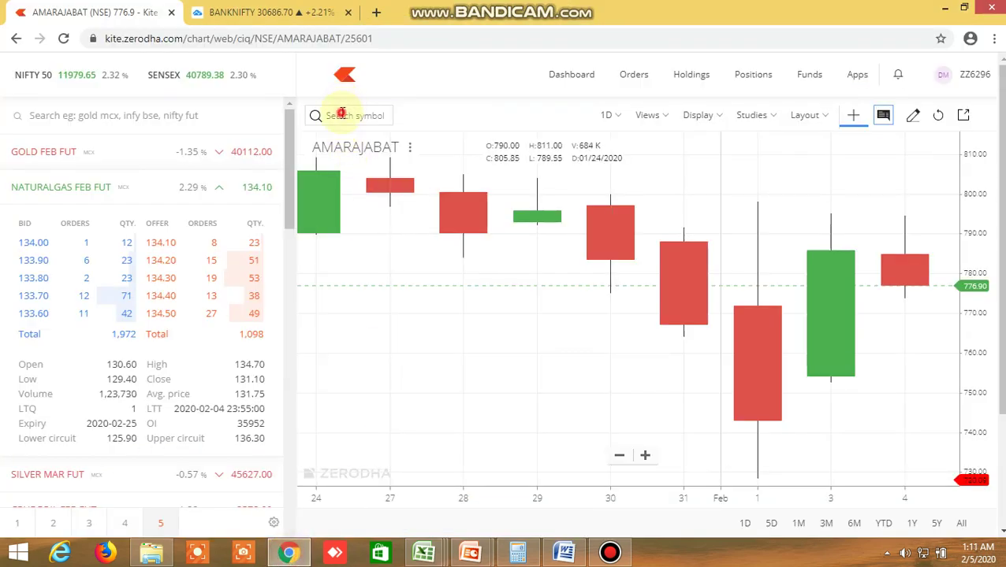
type("ASIAN")
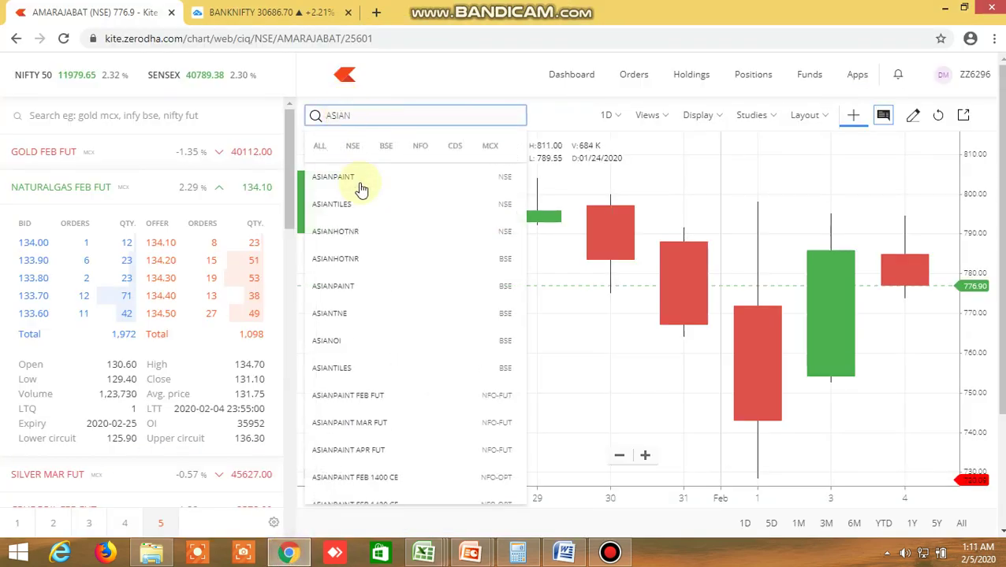
left_click(359, 176)
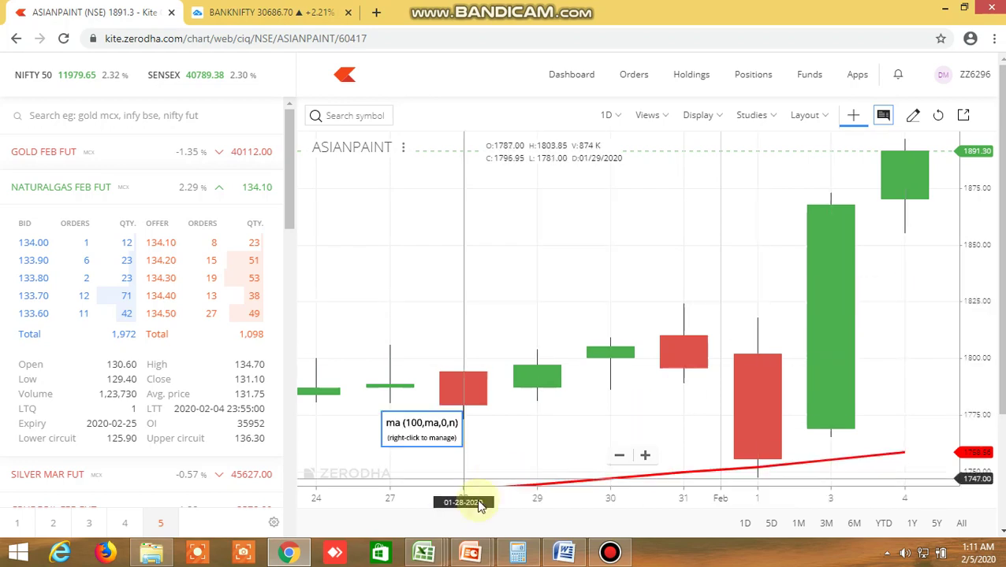
Step: Return to the Excel screener and inspect the three white soldiers cells AJ20 and AJ22 and CANBK's three black crows formula in AK31
left_click(418, 555)
left_click(599, 489)
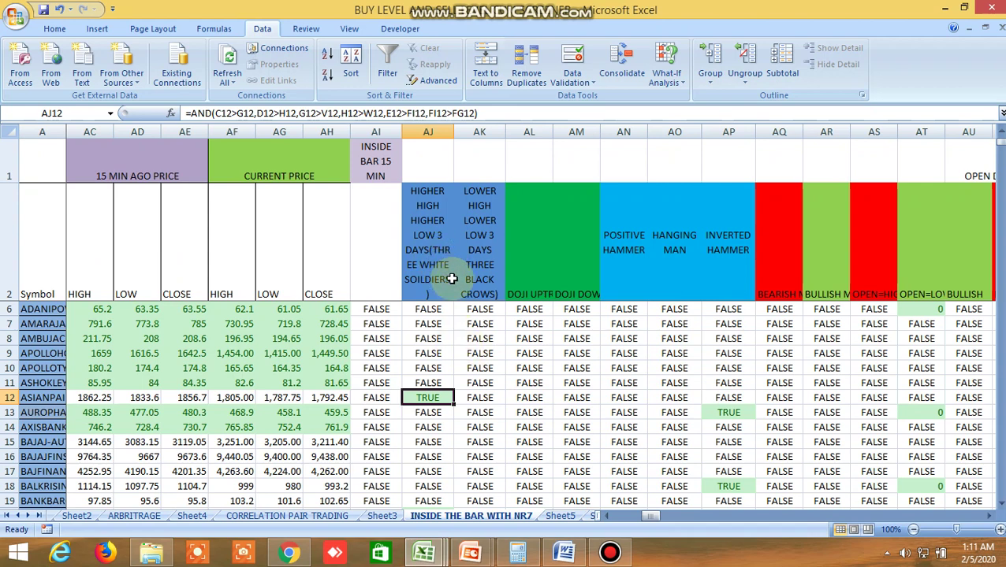
scroll(487, 371, "up", 1)
scroll(488, 372, "down", 6)
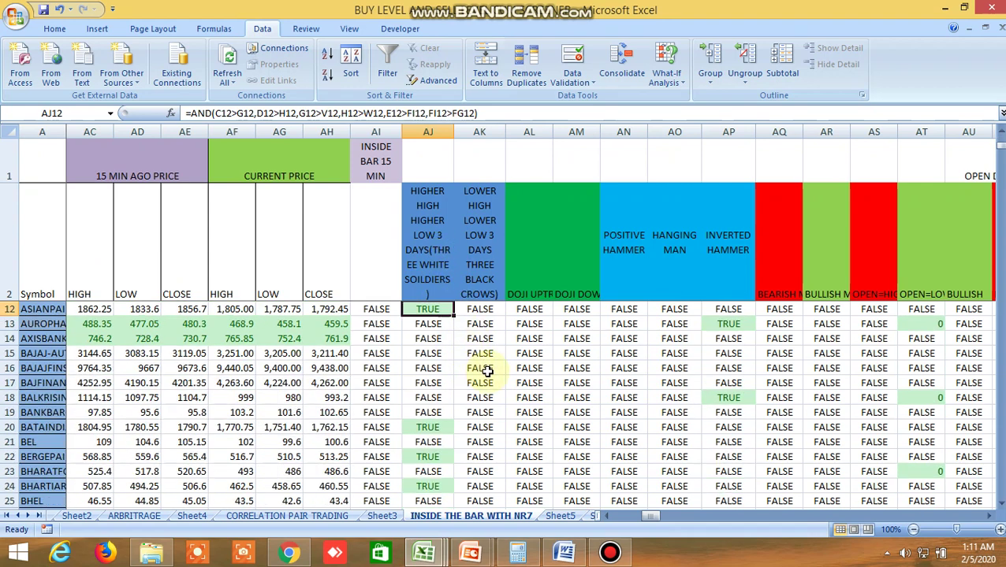
scroll(488, 371, "up", 1)
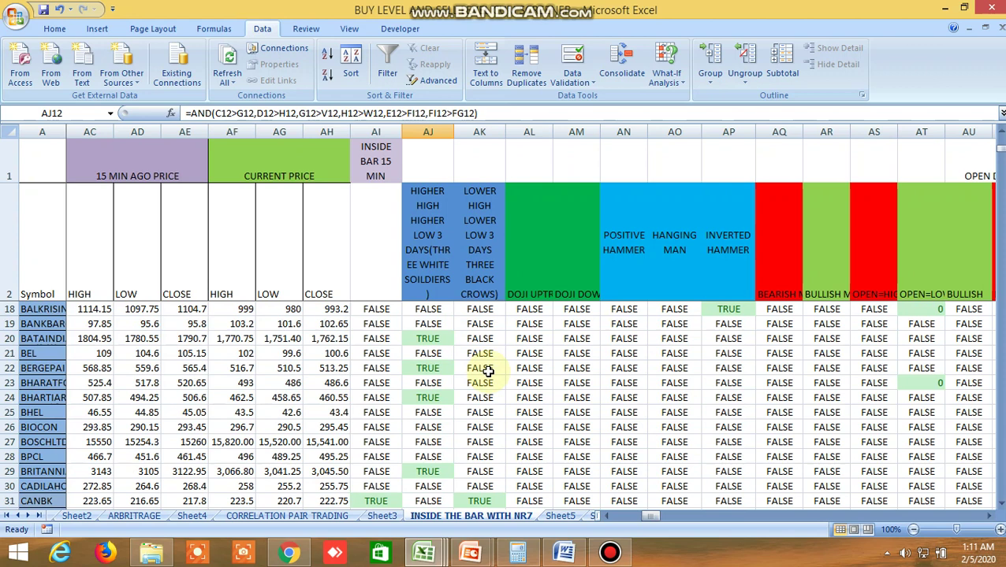
left_click(436, 339)
left_click(436, 368)
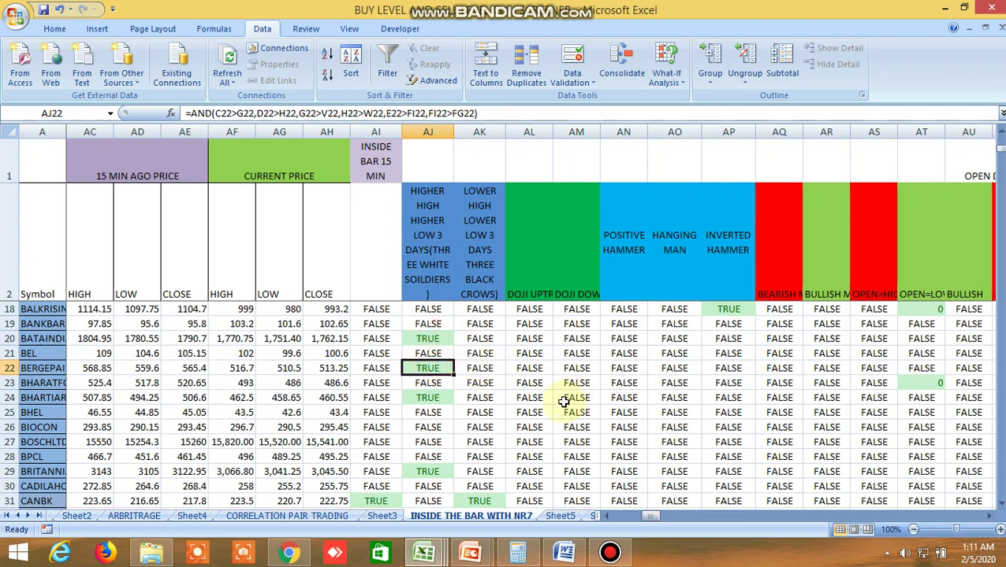
scroll(565, 398, "down", 2)
left_click(496, 412)
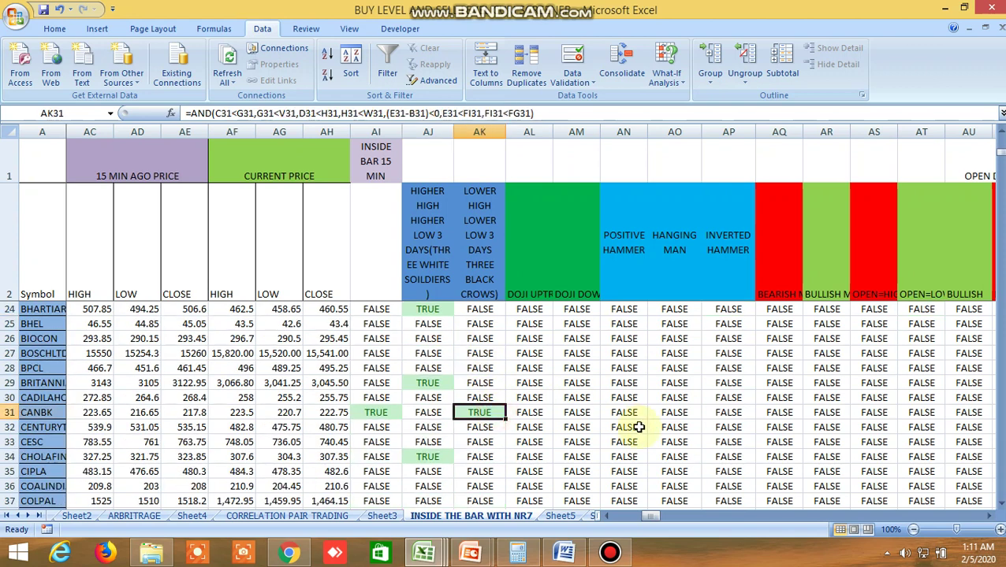
Step: Switch to the Kite chart in Chrome, load the NSE chart of CANBK, and examine its latest daily candles
left_click(288, 553)
left_click(339, 115)
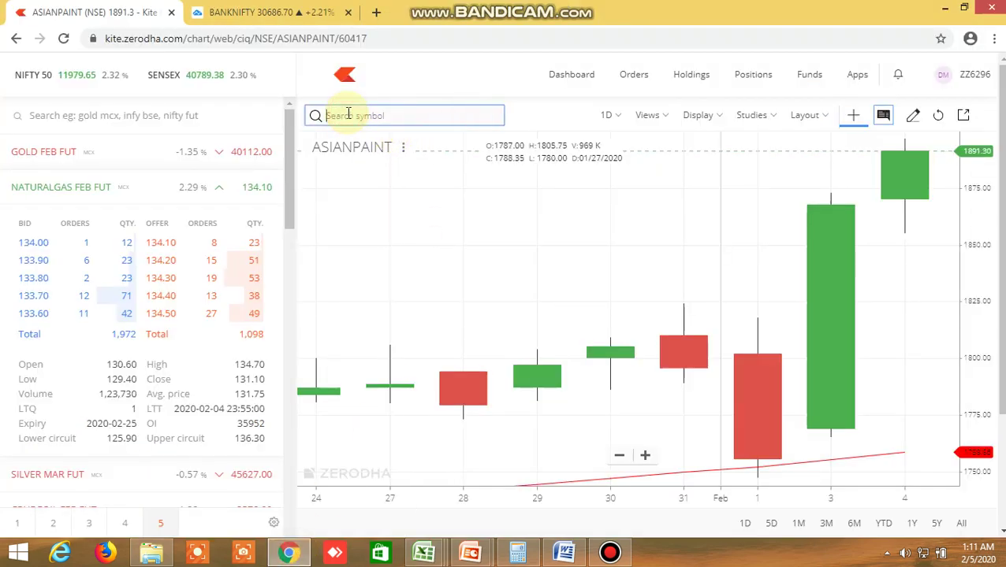
type("canb")
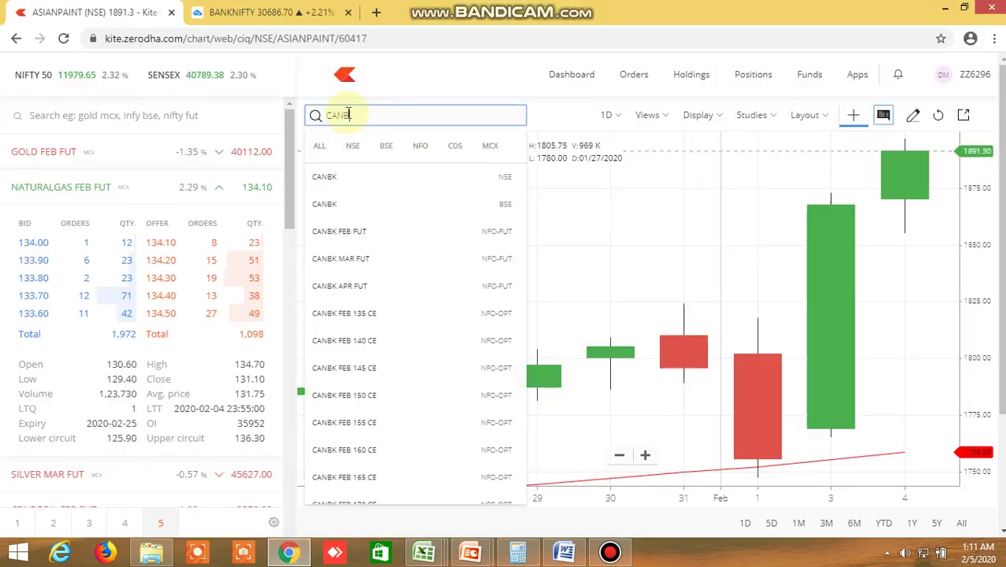
type("k")
left_click(336, 177)
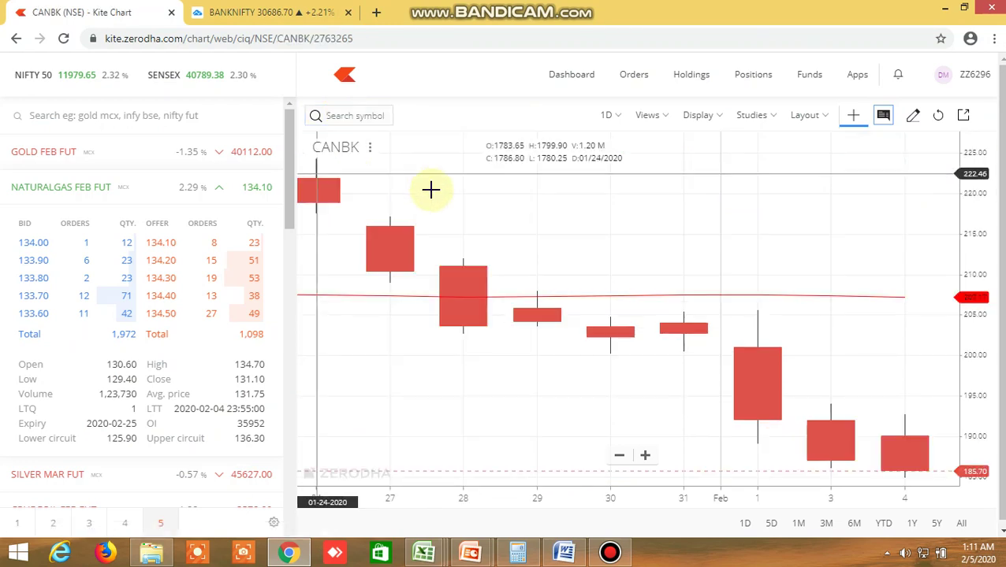
Step: Return to the Excel screener, look over the hammer columns, and inspect AUROPHARMA's INVERTED HAMMER formula in AP13
mouse_move(426, 556)
left_click(617, 468)
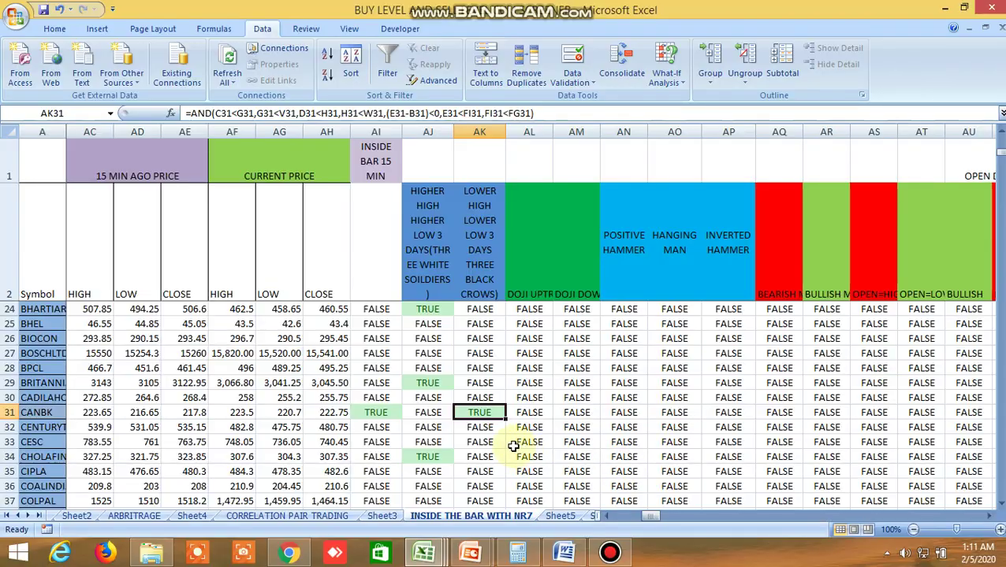
mouse_move(654, 518)
left_mouse_down()
mouse_move(666, 518)
mouse_move(657, 518)
left_mouse_up()
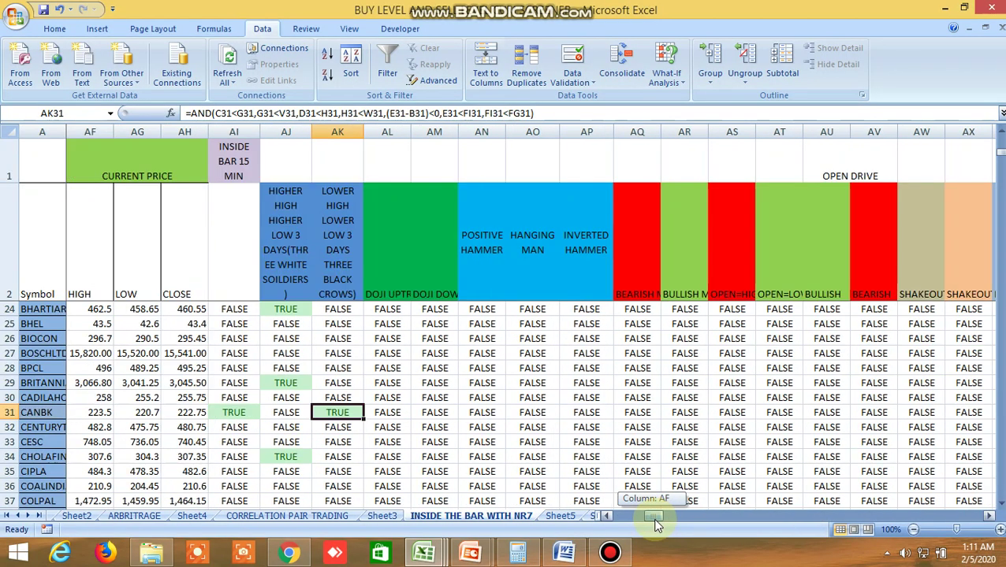
scroll(495, 383, "up", 5)
scroll(494, 383, "up", 2)
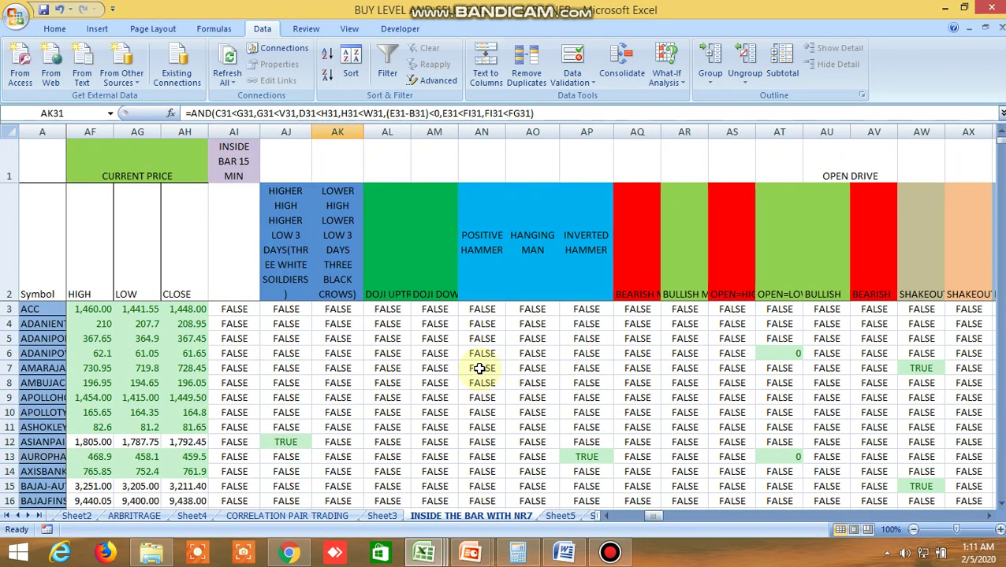
scroll(478, 367, "down", 3)
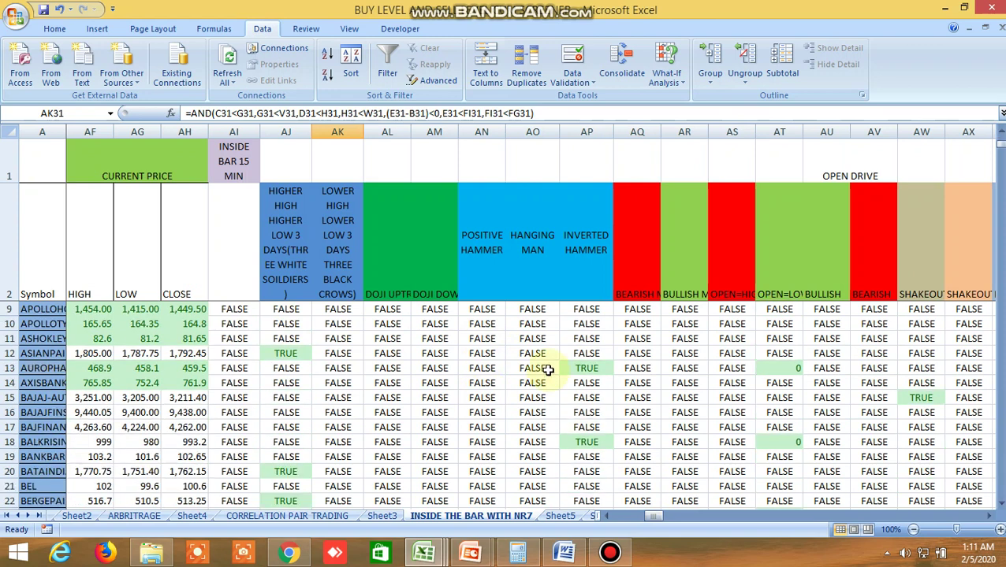
left_click(592, 324)
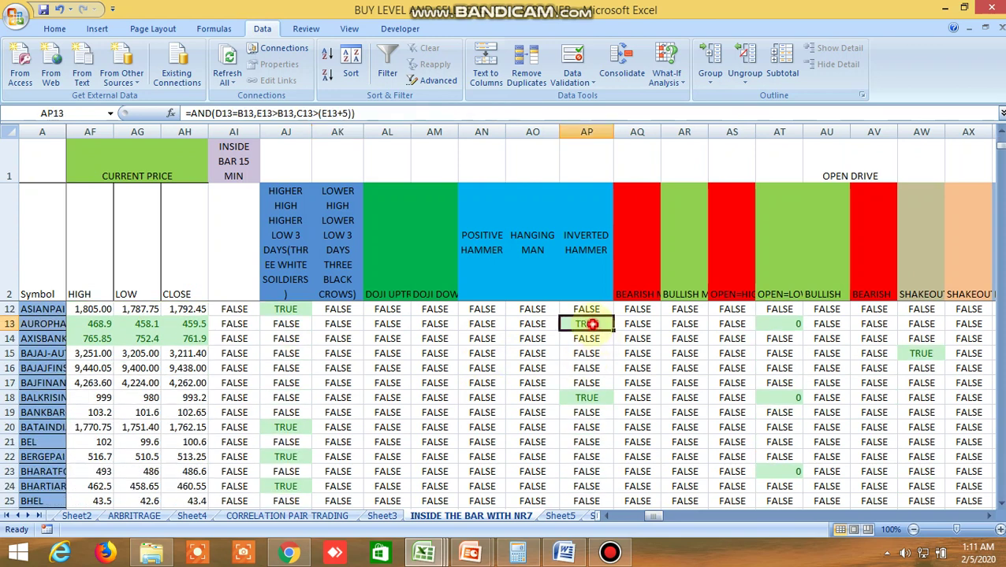
Step: Switch to the Kite chart in Chrome, load the NSE chart of AUROPHARMA, and examine its latest daily candles
left_click(289, 556)
left_click(360, 112)
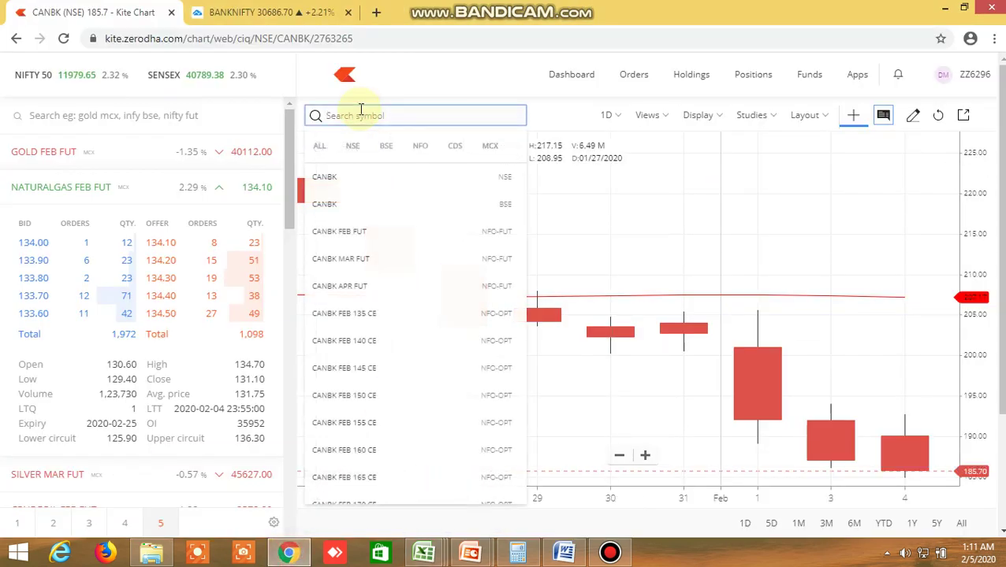
type("AURO")
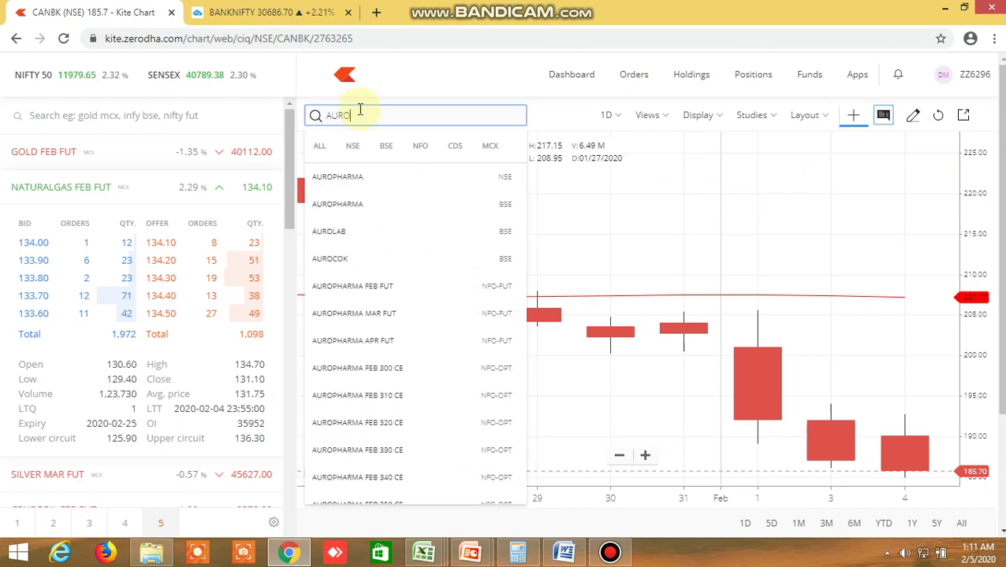
left_click(375, 176)
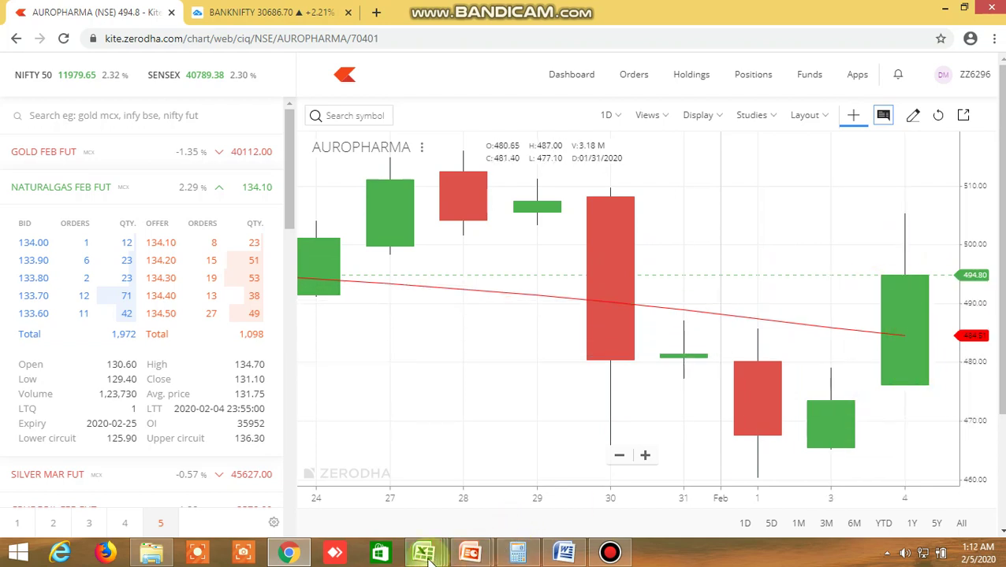
Step: Return to the Excel screener and inspect the INVERTED HAMMER formula in AP18, leaving that cell selected
mouse_move(427, 556)
left_click(588, 475)
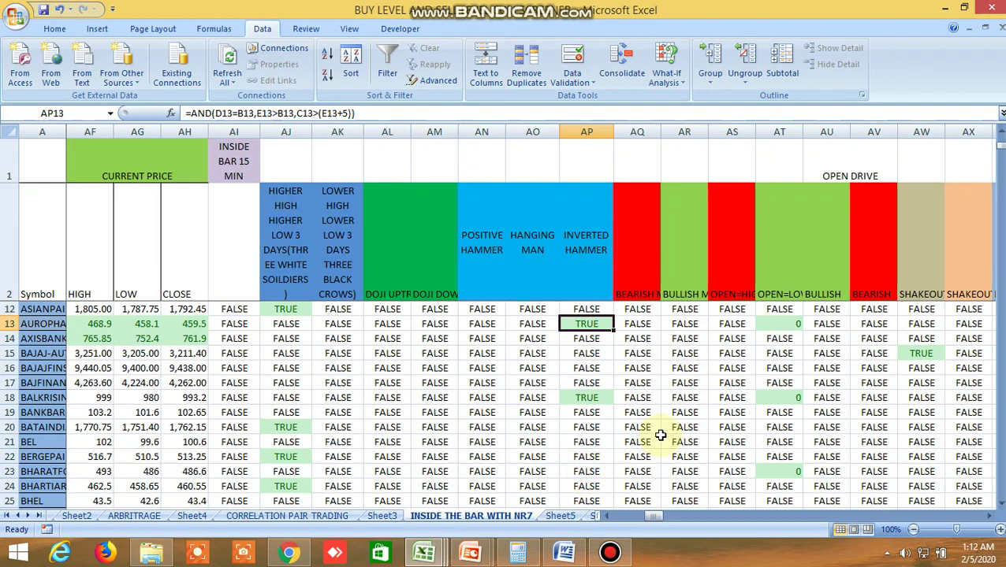
double_click(605, 402)
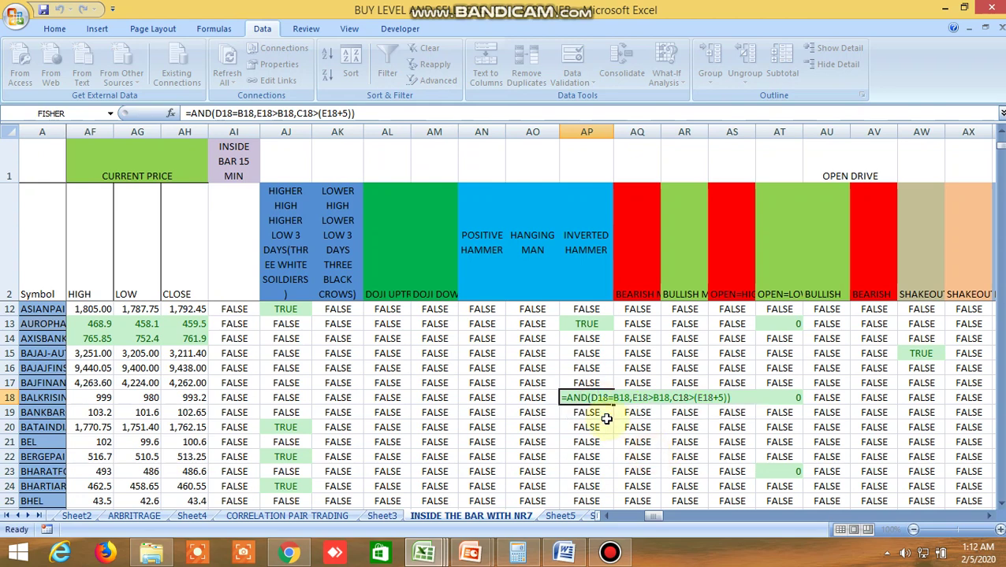
key("Tab")
key("Down")
key("Down")
key("Down")
key("Down")
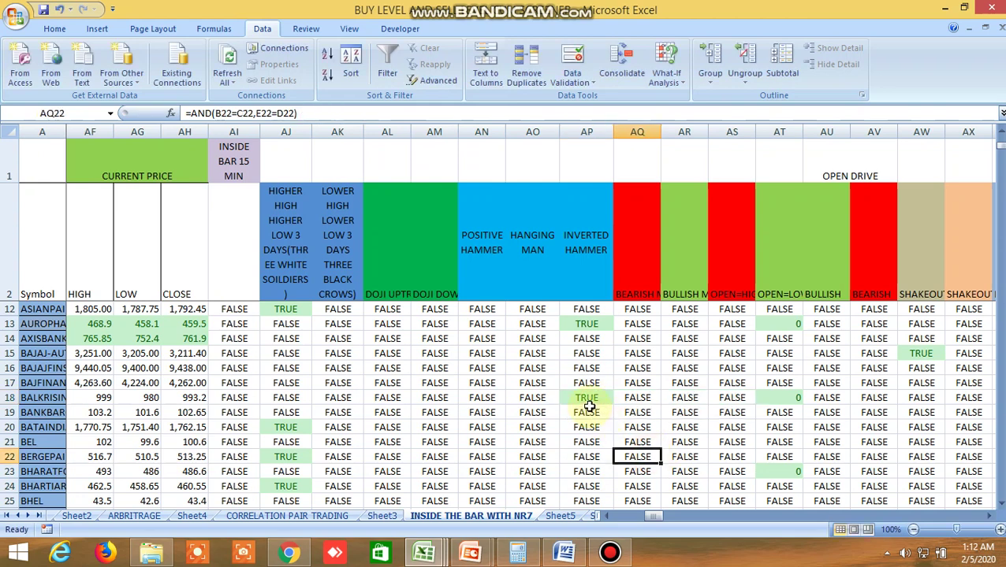
left_click(586, 398)
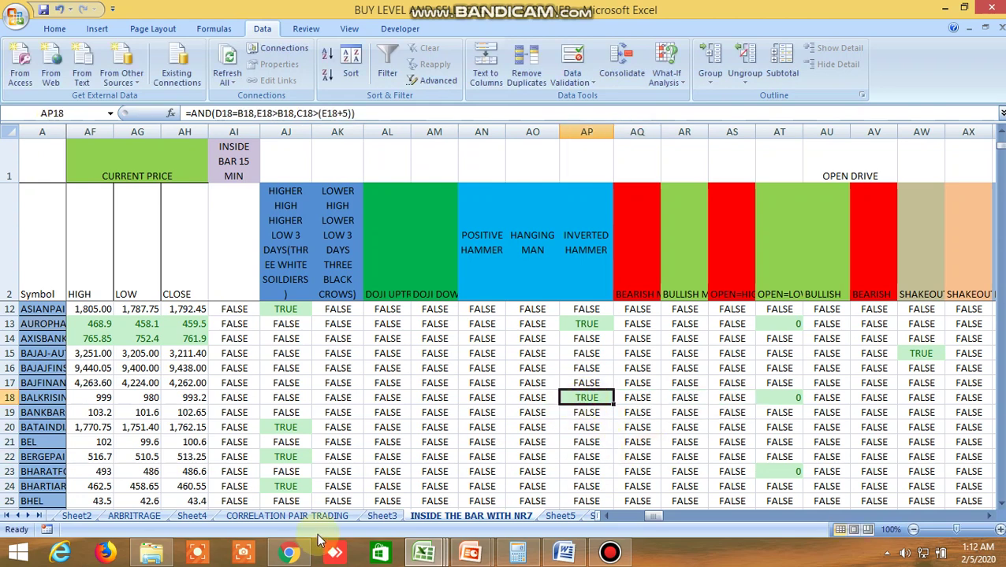
Step: Switch to the Kite chart in Chrome, load the NSE chart of BALKRISIND, and examine its latest daily candles
left_click(288, 553)
left_click(347, 117)
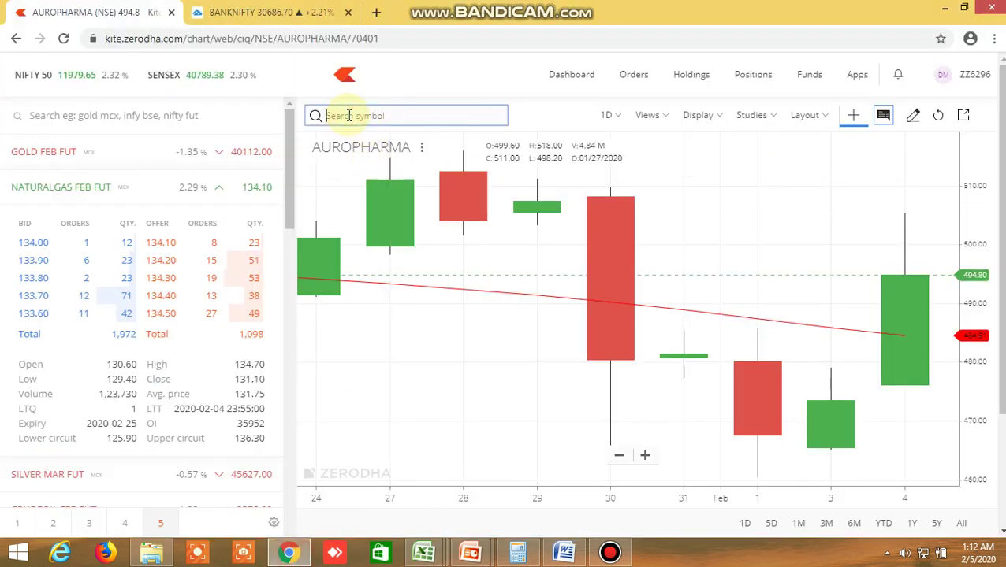
type("BALKRIS")
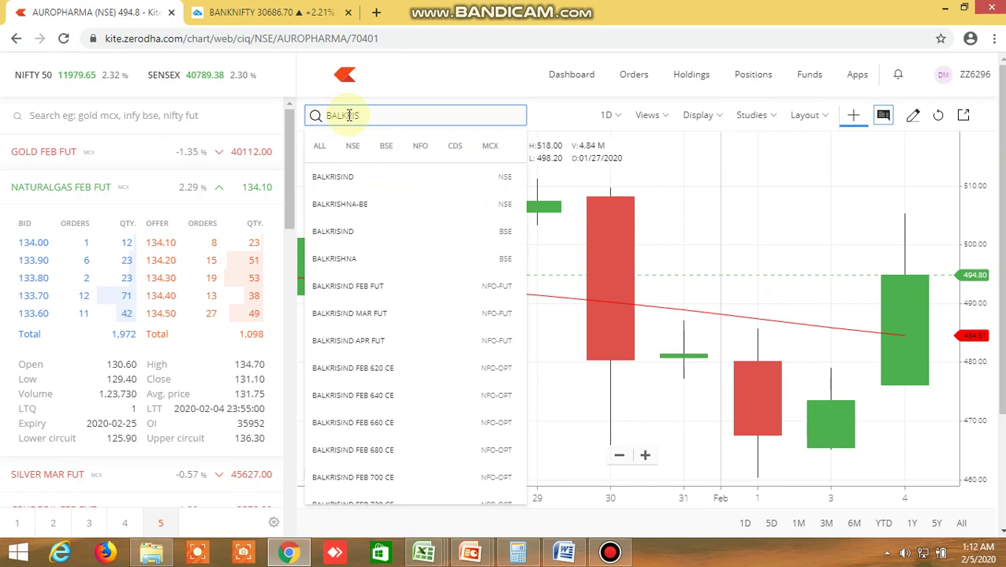
left_click(352, 178)
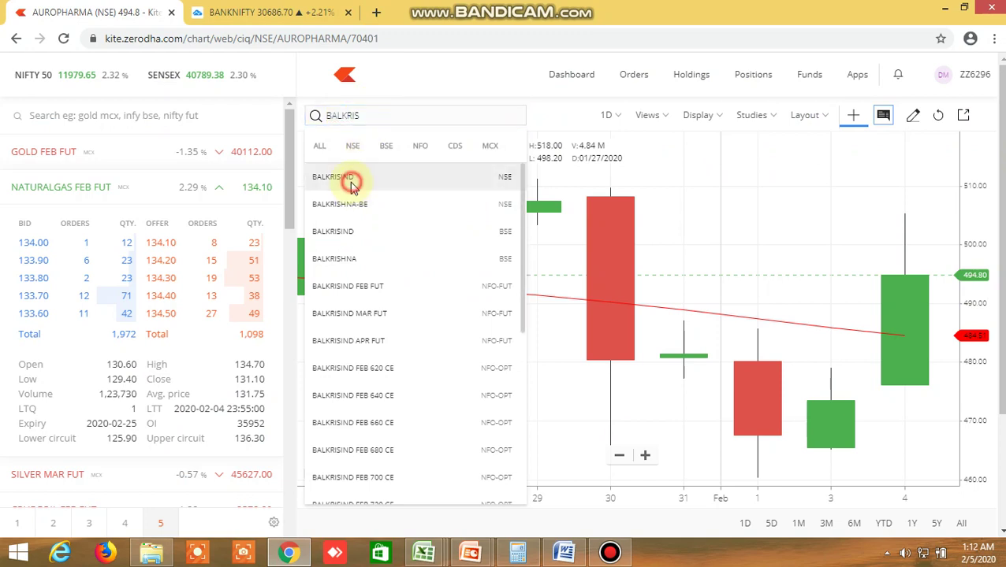
right_click(363, 184)
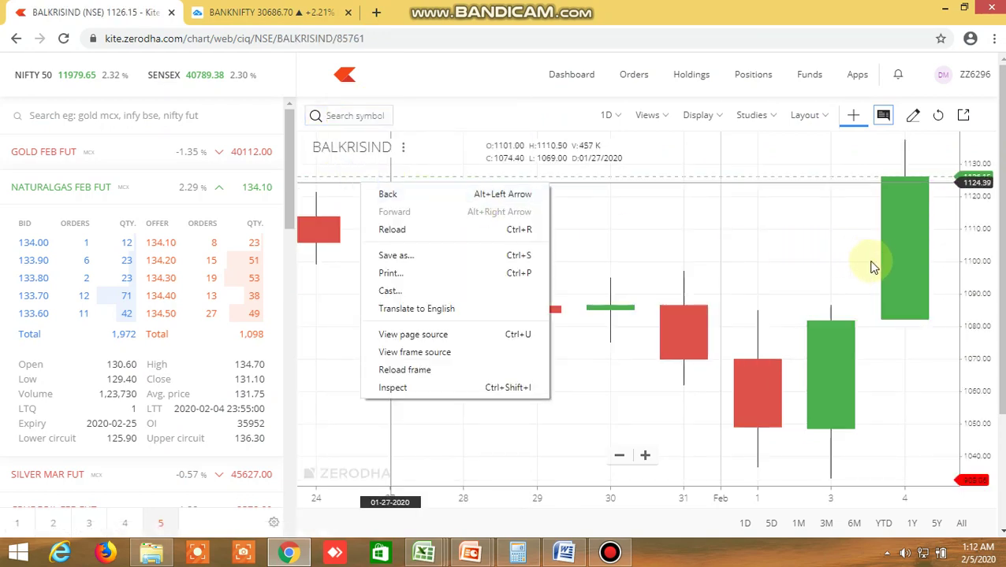
left_click(815, 226)
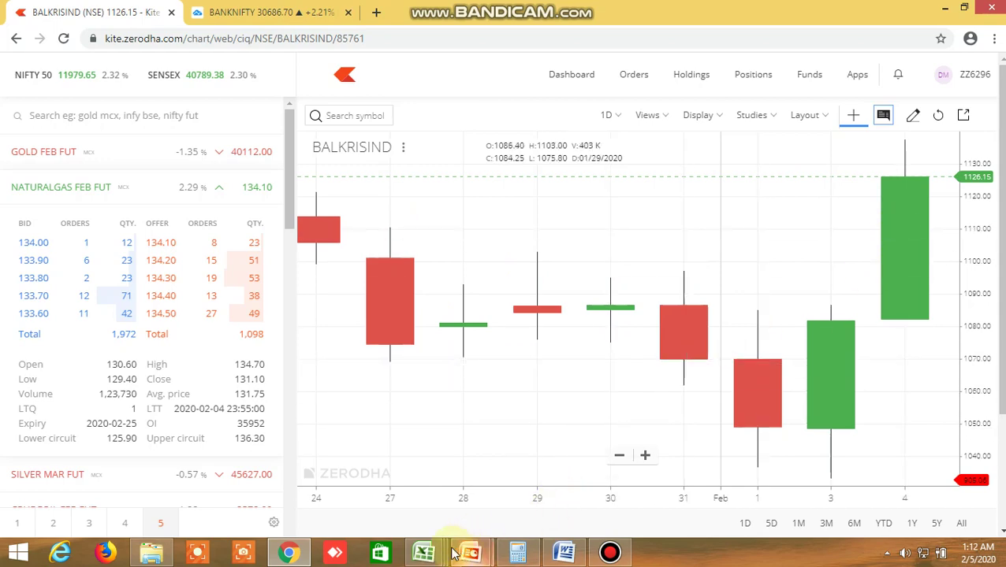
Step: Return to the Excel screener and inspect the MASTER3.5 LONG formulas in AZ12, AZ14, AZ16 and AZ18
mouse_move(425, 551)
left_click(622, 465)
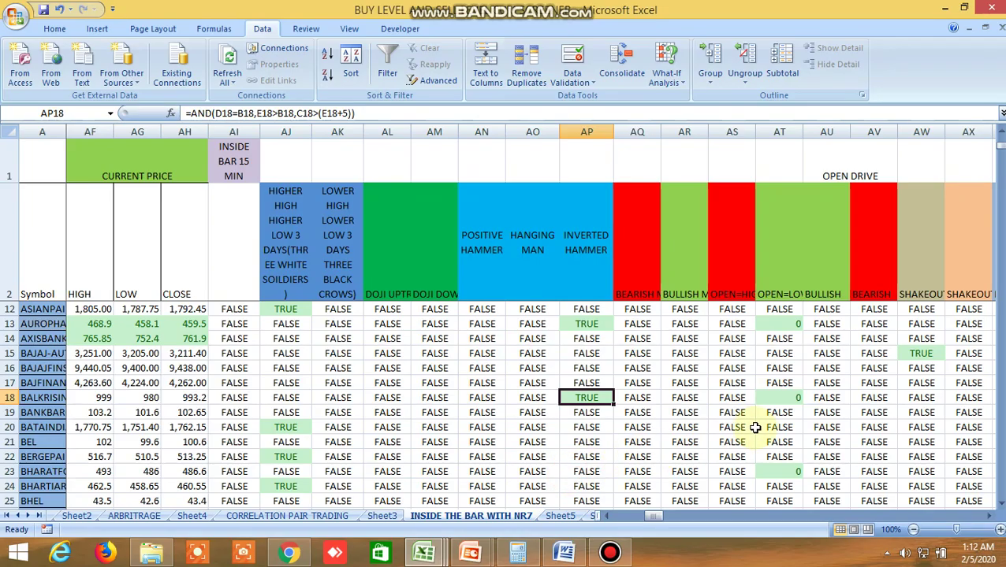
left_click_drag(648, 513, 657, 515)
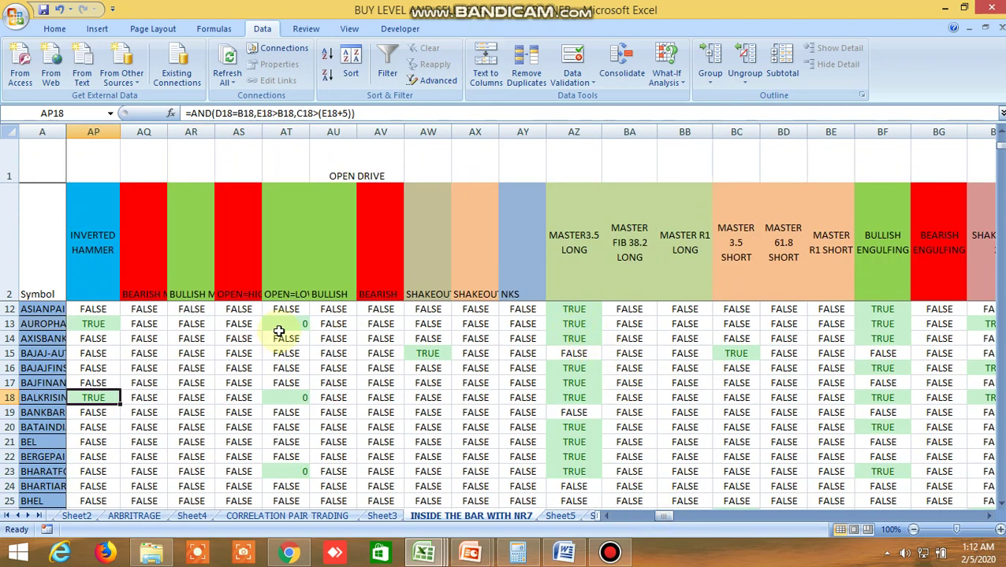
left_click(559, 309)
left_click(575, 338)
left_click(577, 368)
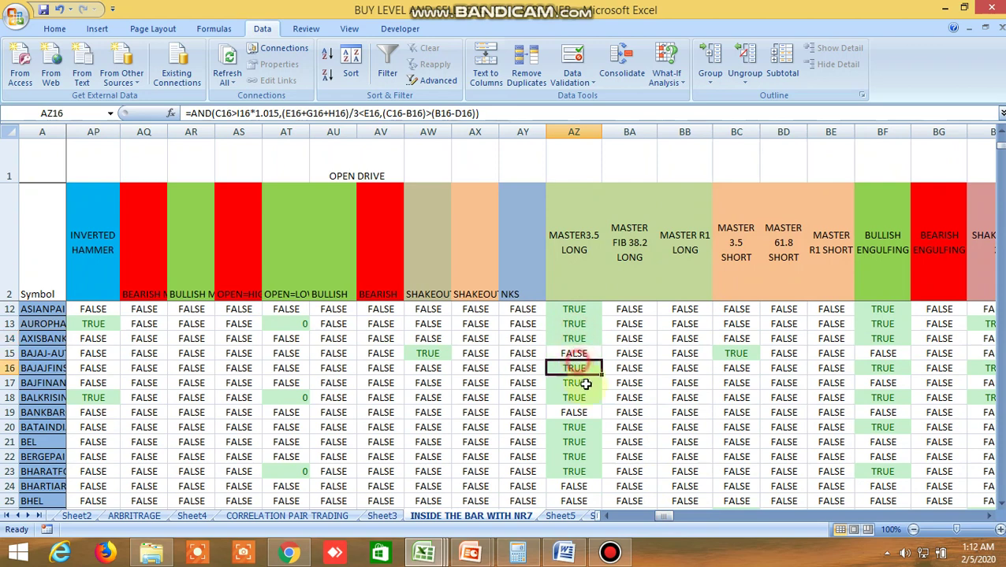
left_click(587, 398)
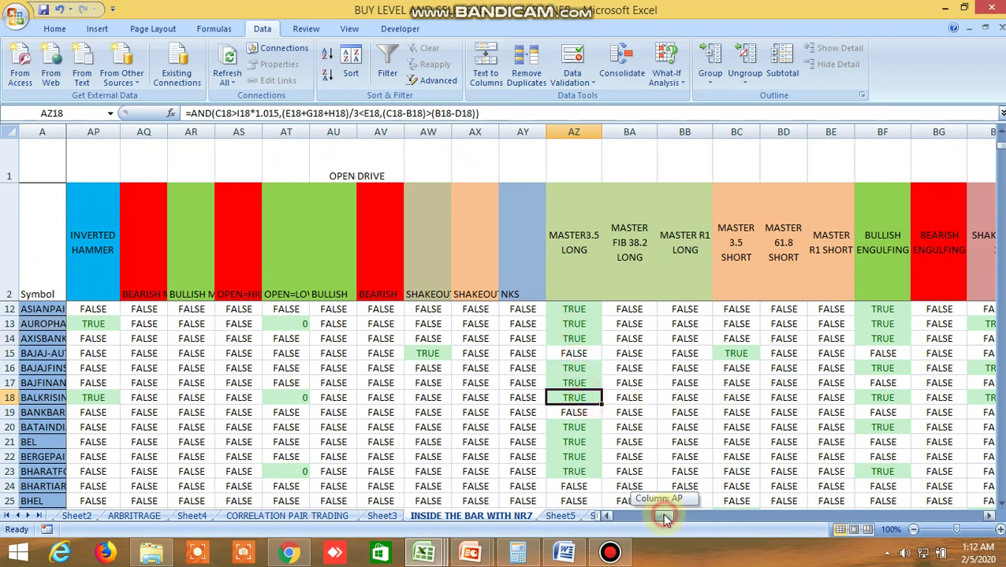
Step: Look over the open drive, master, engulfing and shakeout columns, and inspect CADILAHC's BULLISH ENGULFING formula in BF30
left_click_drag(661, 513, 664, 516)
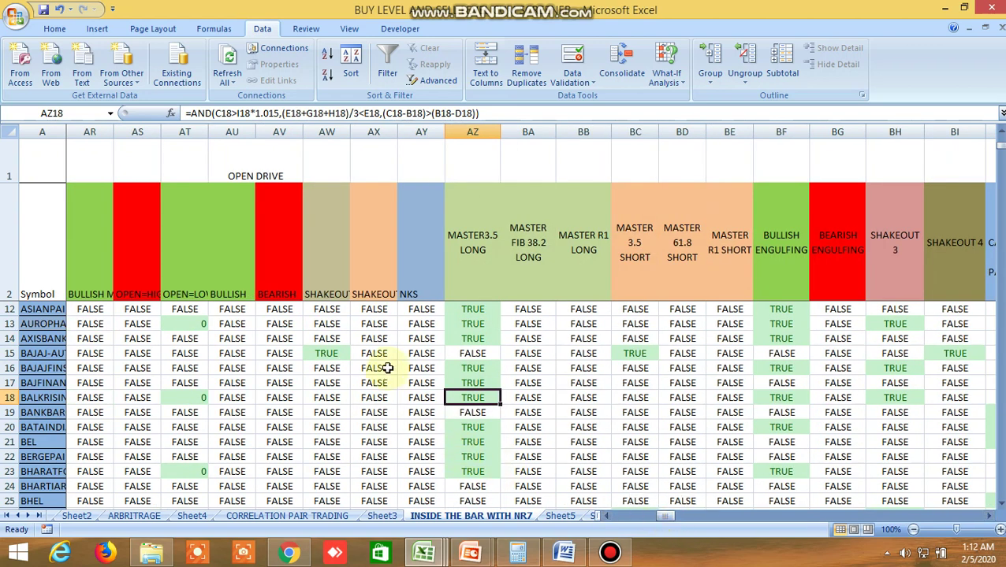
scroll(410, 352, "up", 3)
scroll(414, 343, "down", 4)
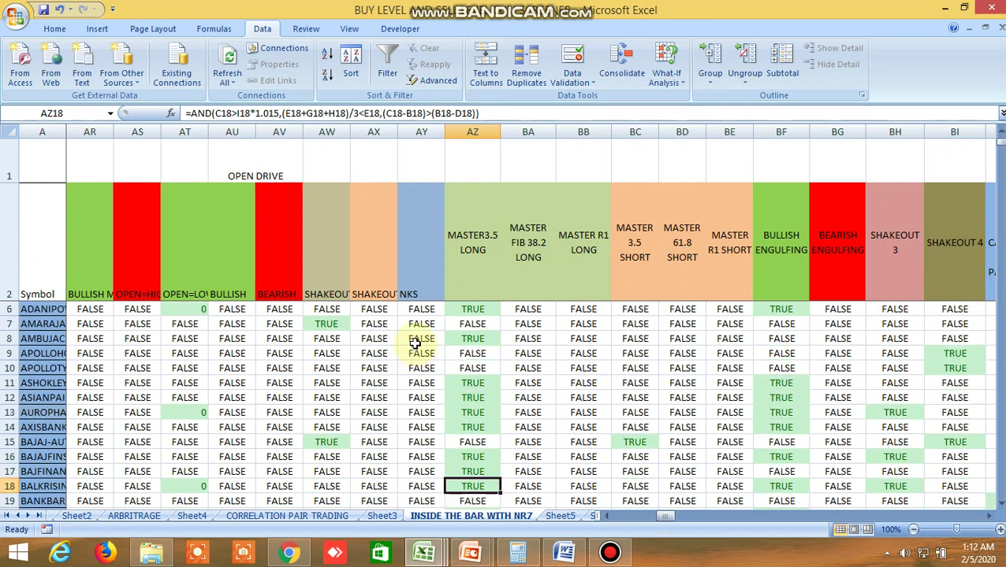
scroll(415, 339, "up", 3)
scroll(416, 339, "up", 1)
scroll(415, 336, "down", 5)
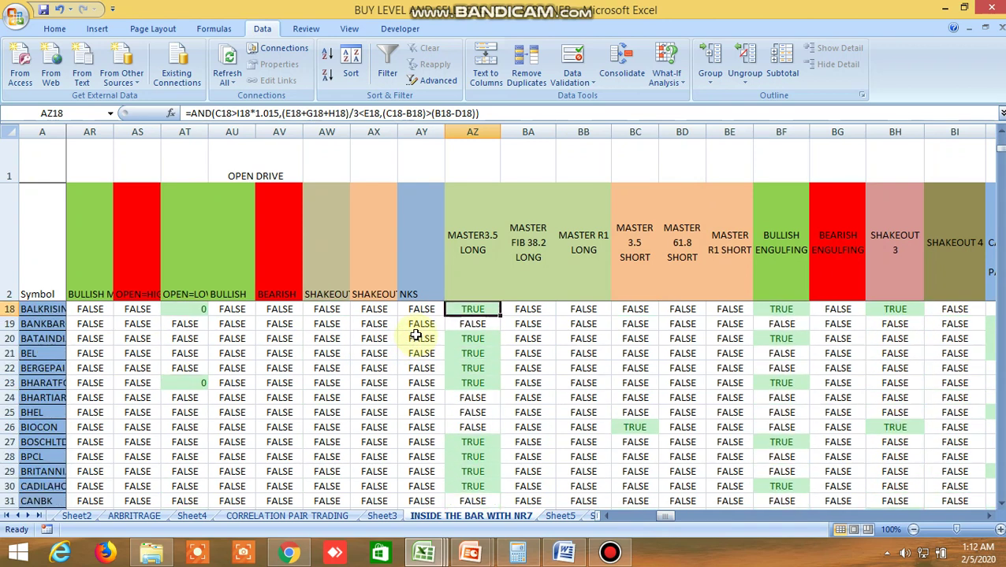
scroll(416, 336, "down", 4)
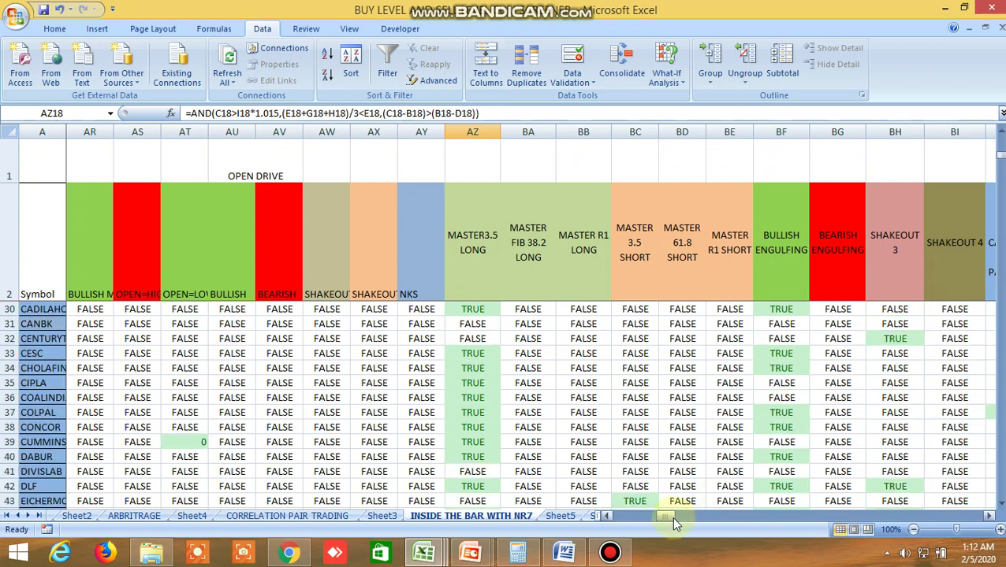
left_click_drag(665, 514, 670, 517)
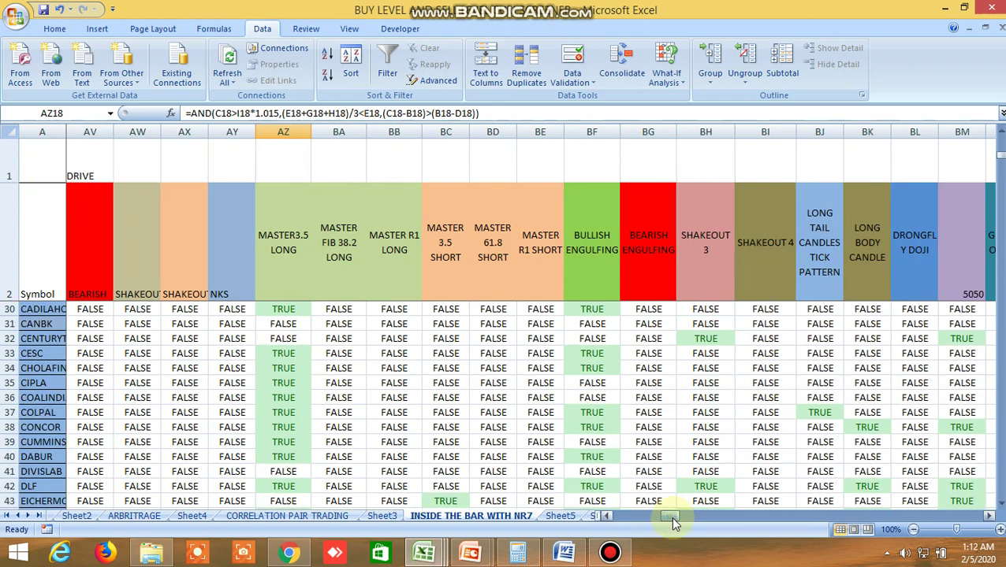
left_click(597, 312)
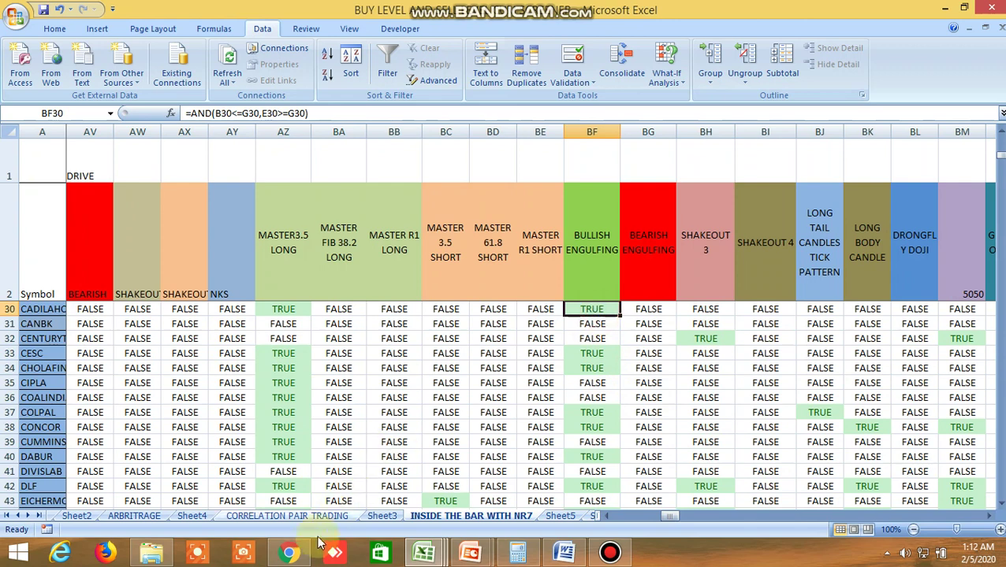
Step: Switch to the Kite chart in Chrome and load the NSE chart of CADILAHC
left_click(288, 552)
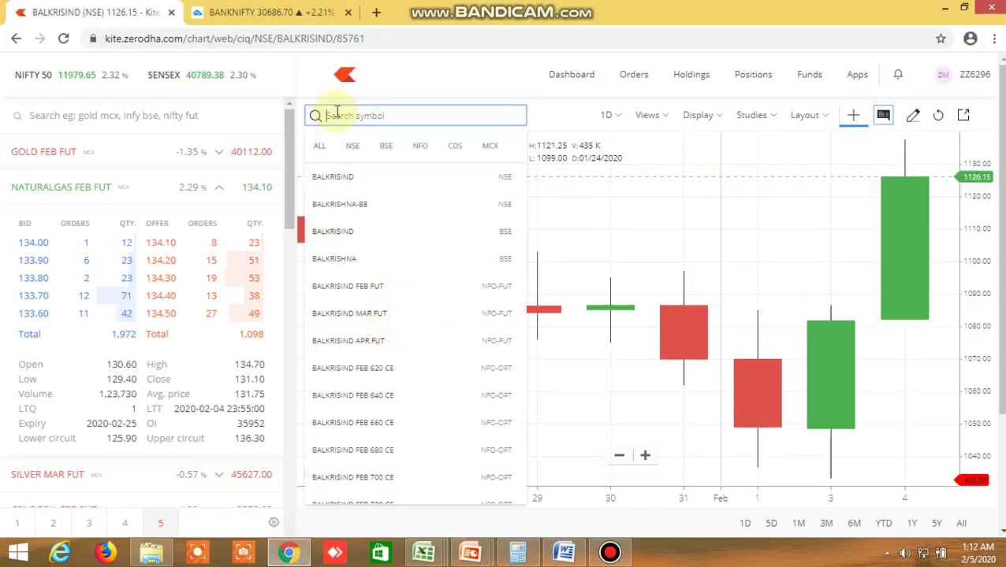
type("B")
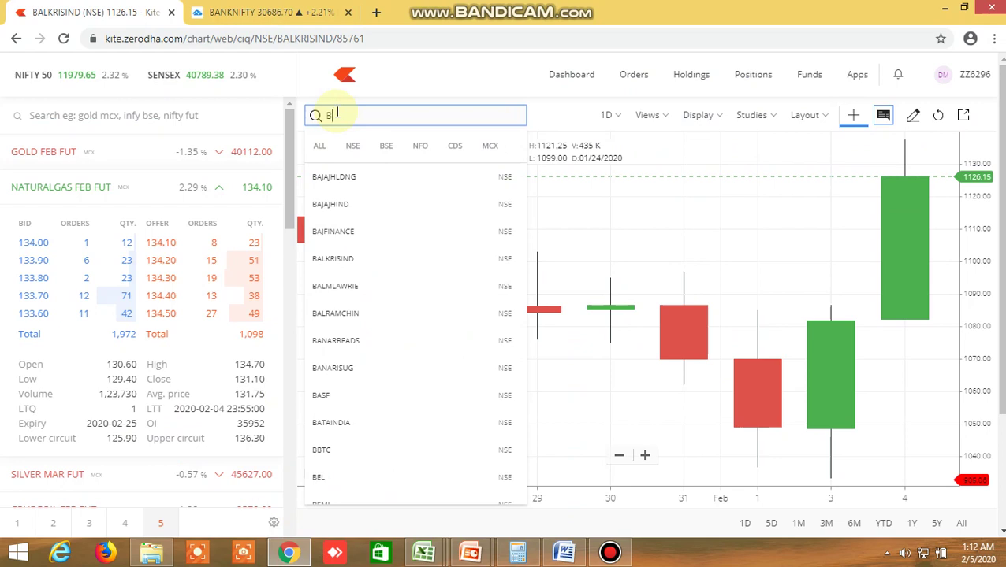
type("CADILA")
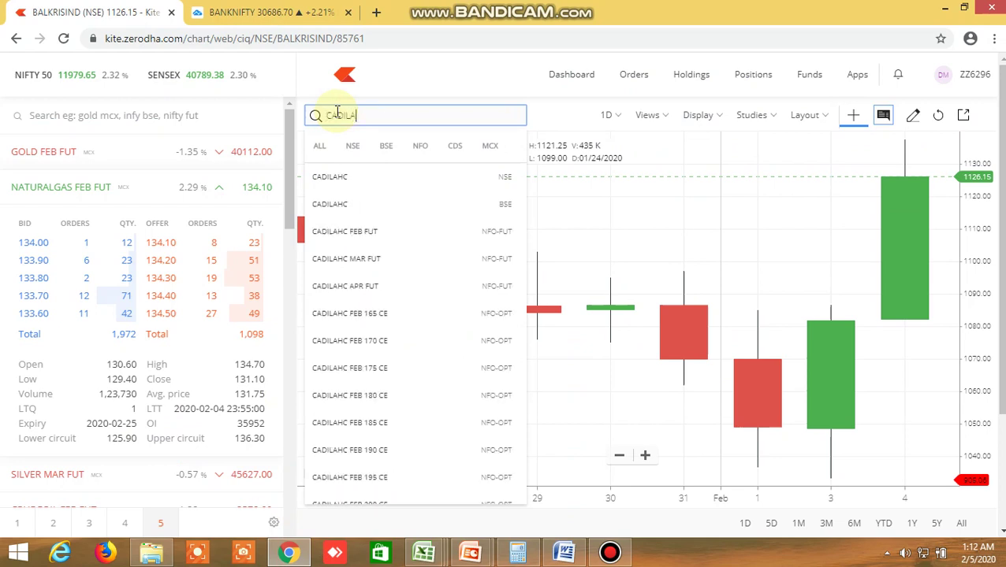
left_click(352, 178)
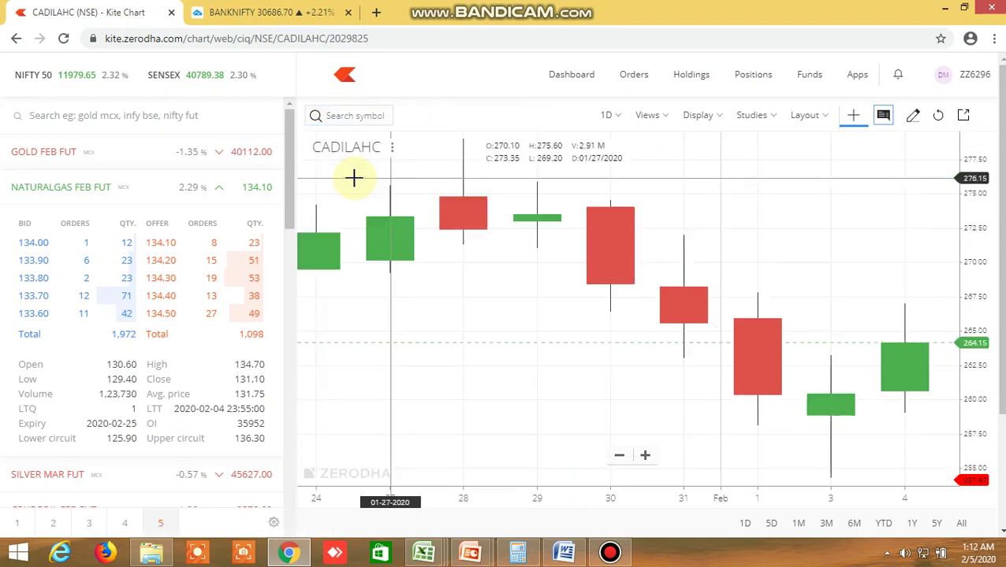